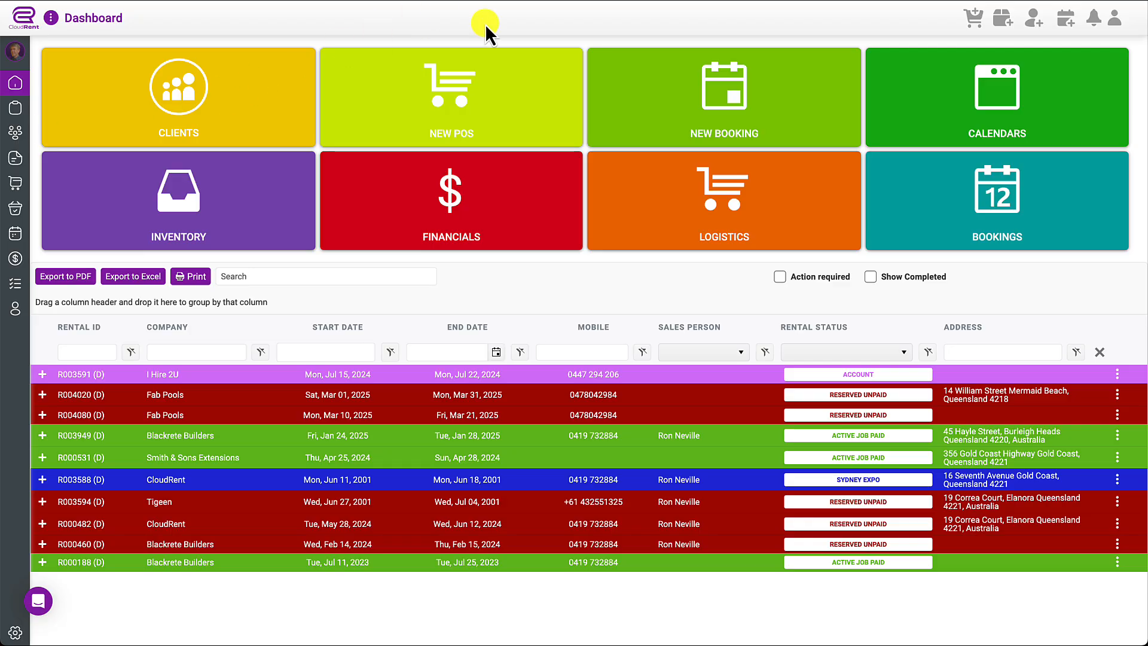
- Create a new Individual client, enter the client's name as account name, and split it into first and last name
click(1035, 25)
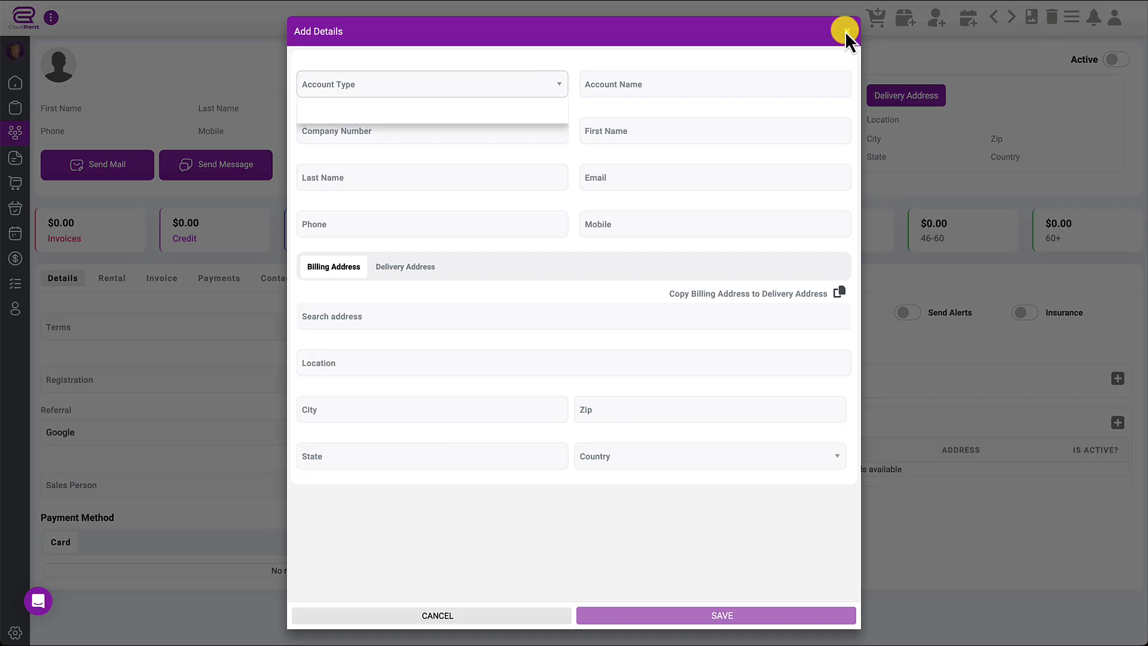
click(525, 90)
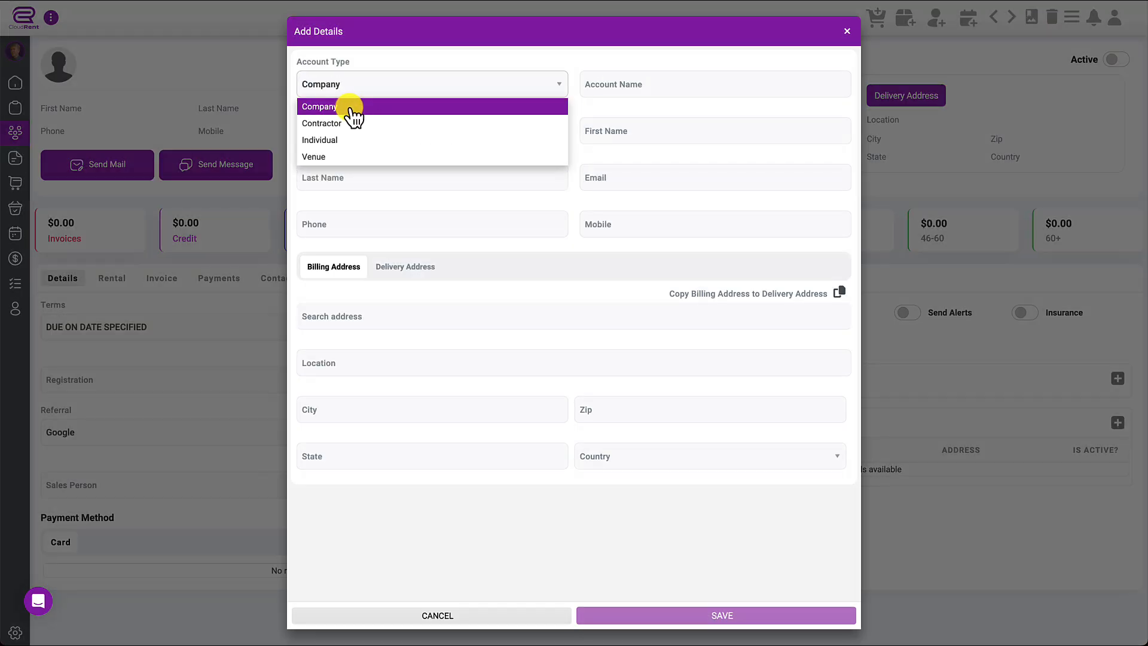
click(344, 145)
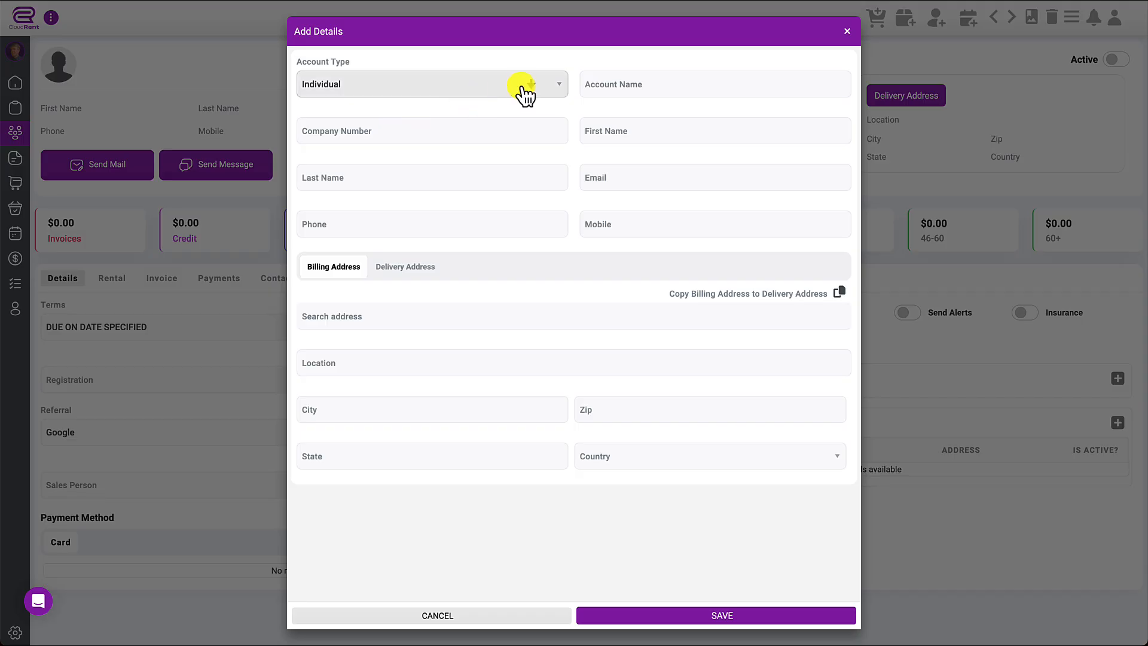
click(634, 86)
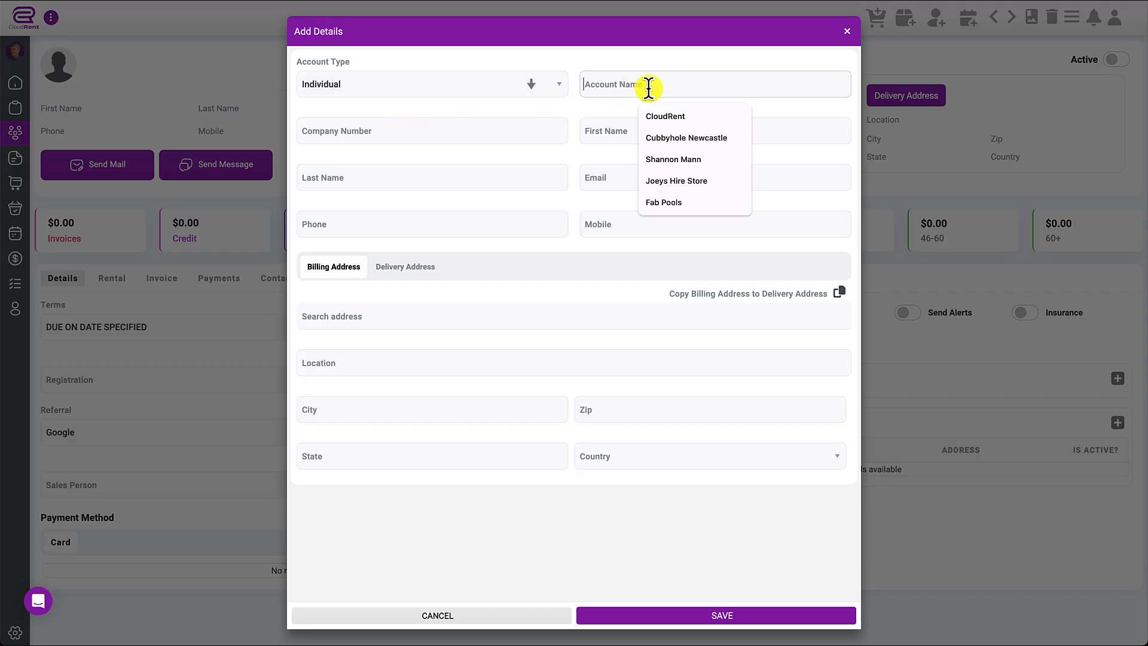
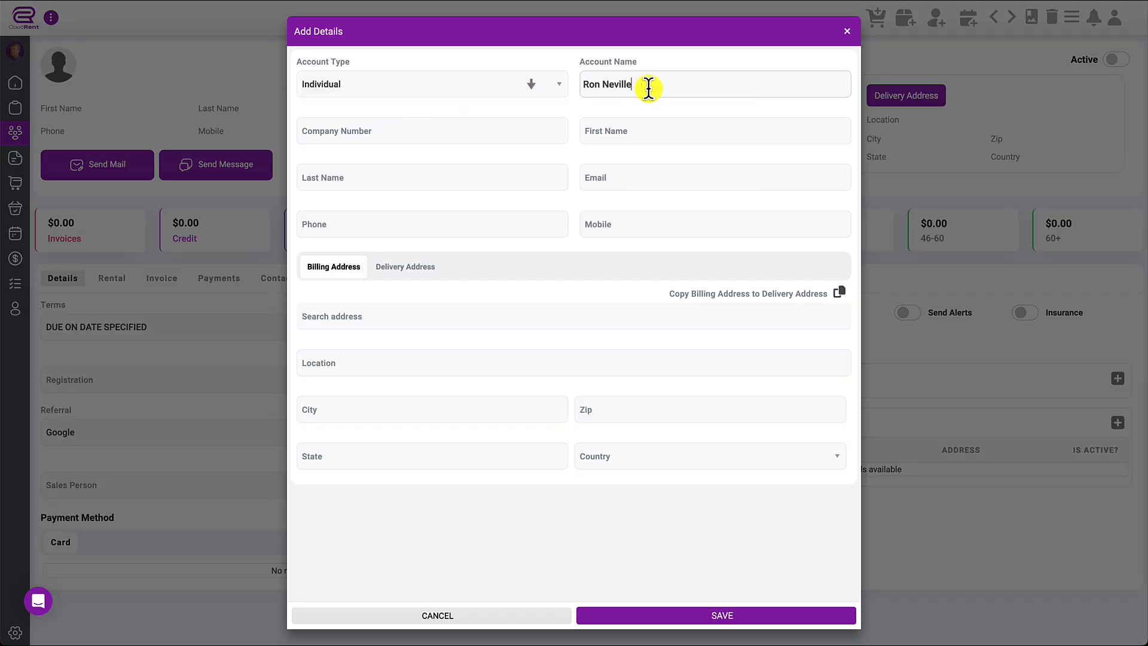
click(531, 86)
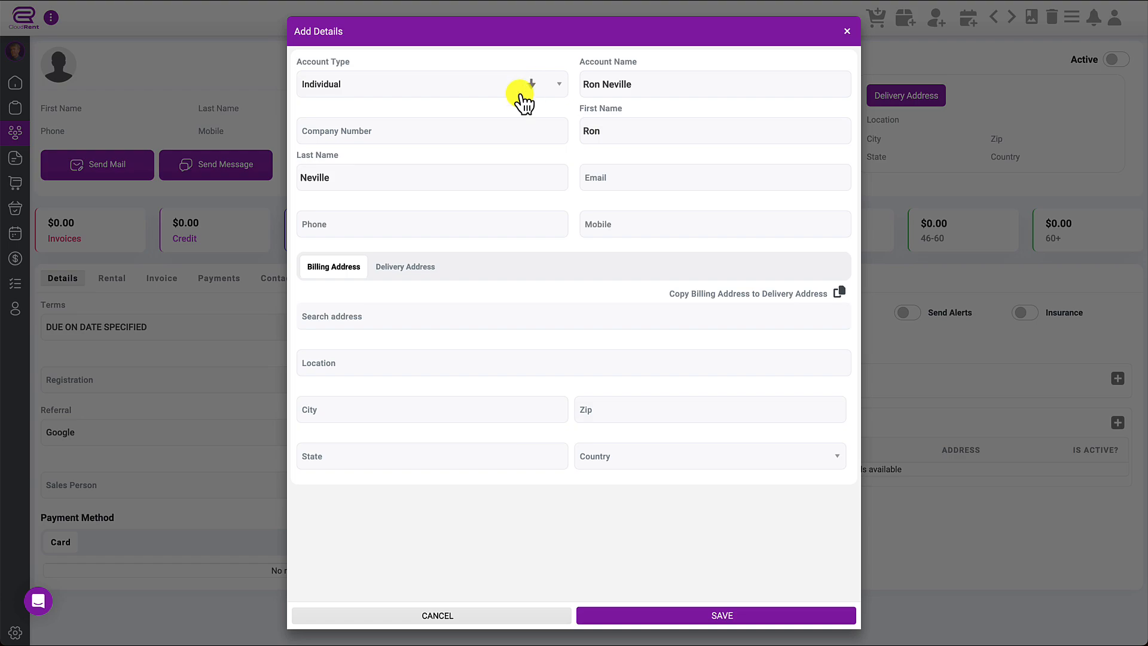
click(589, 134)
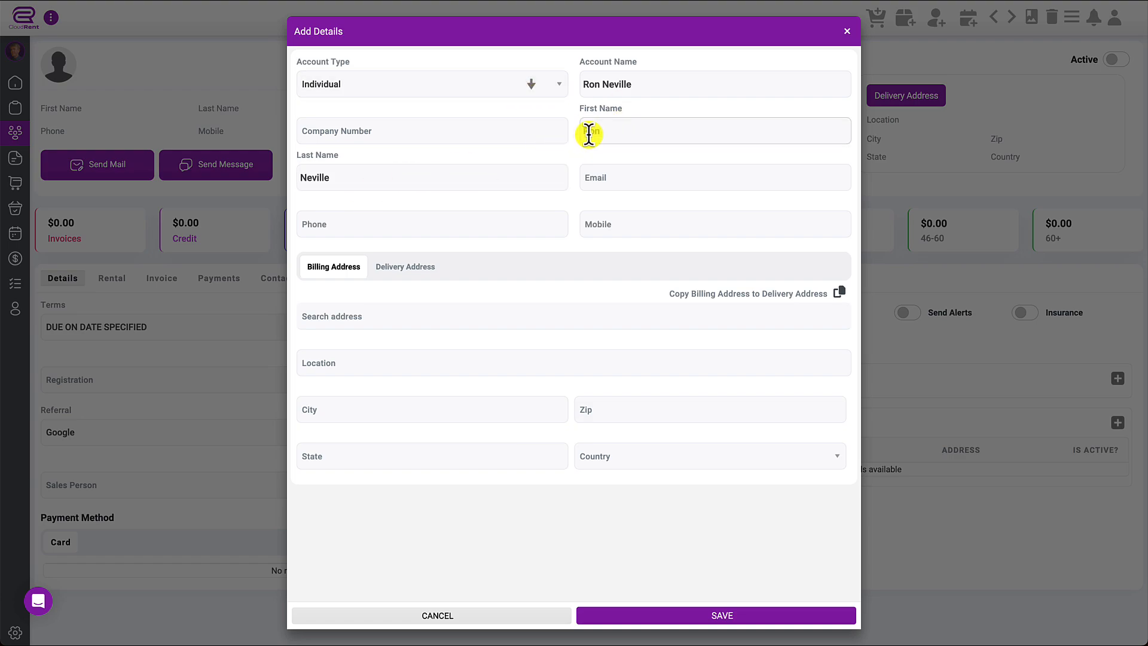
click(657, 90)
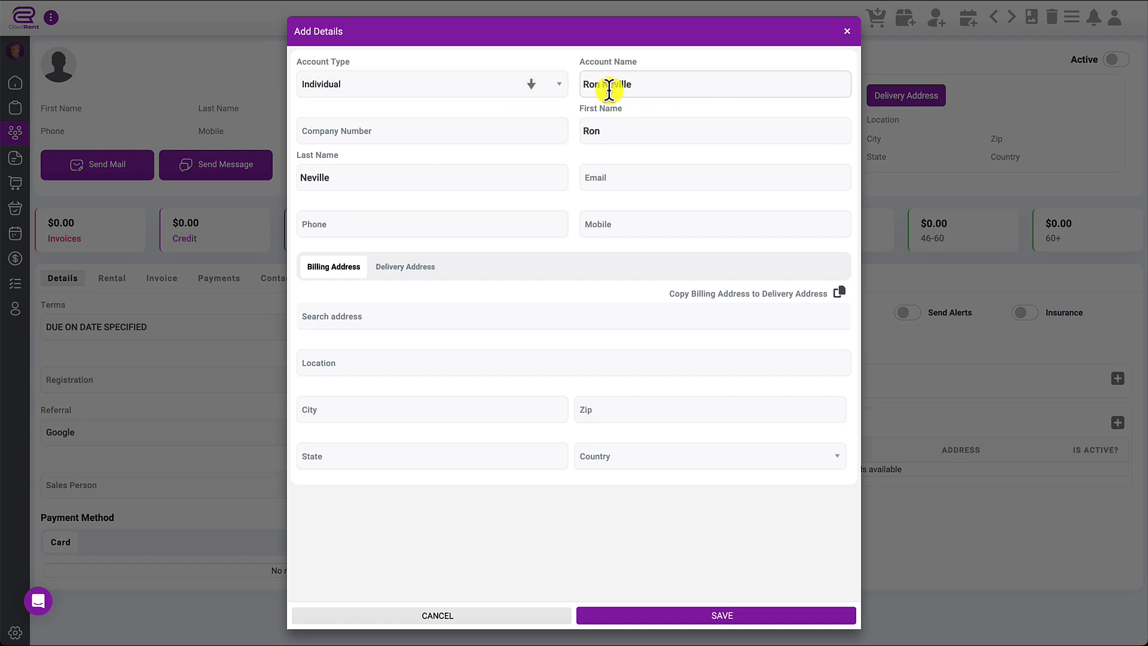
- Fill in the client's e-mail from a suggestion, plus the phone and mobile numbers
click(622, 177)
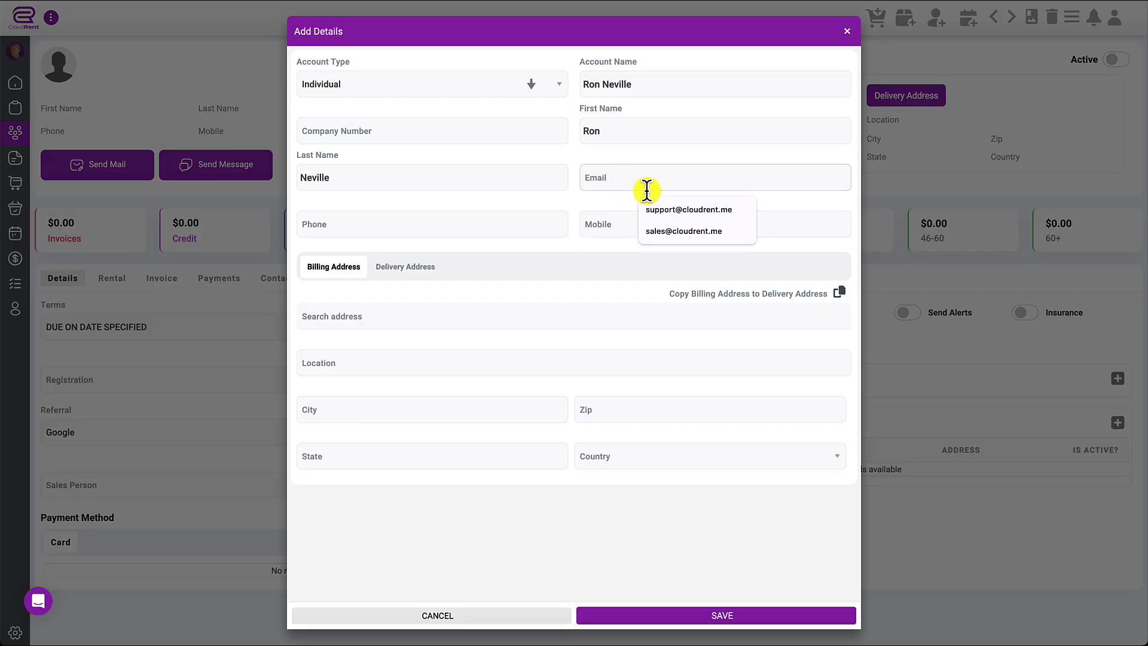
click(665, 207)
click(438, 224)
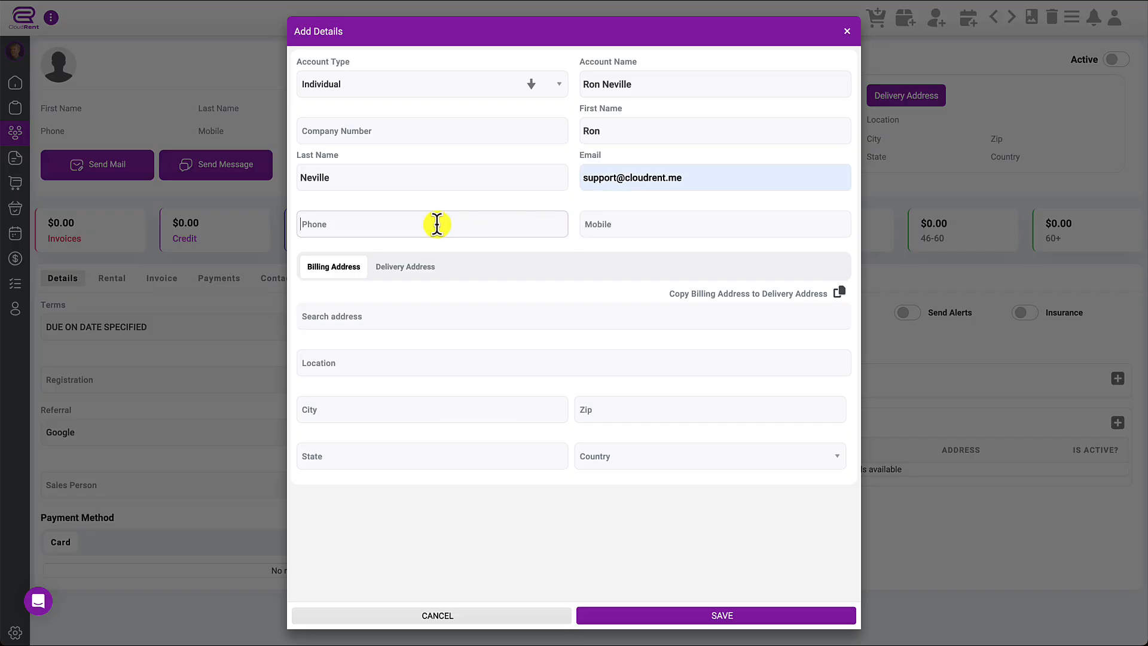
click(682, 225)
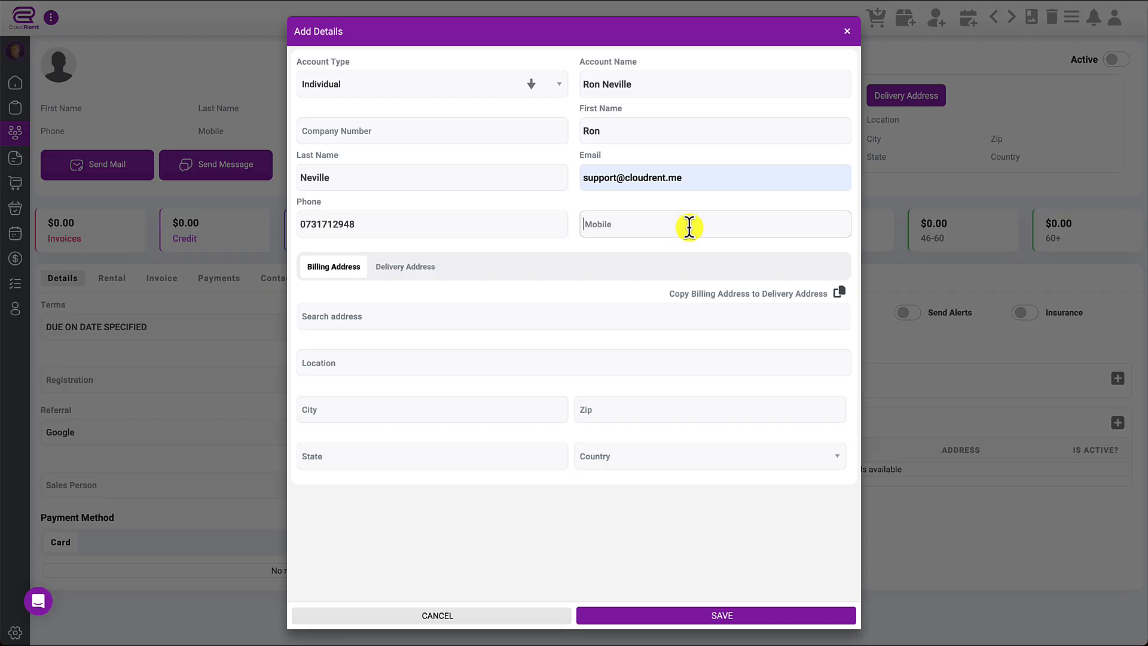
- Fill the billing address from the address lookup, copy it to the delivery address, and save the client
click(398, 316)
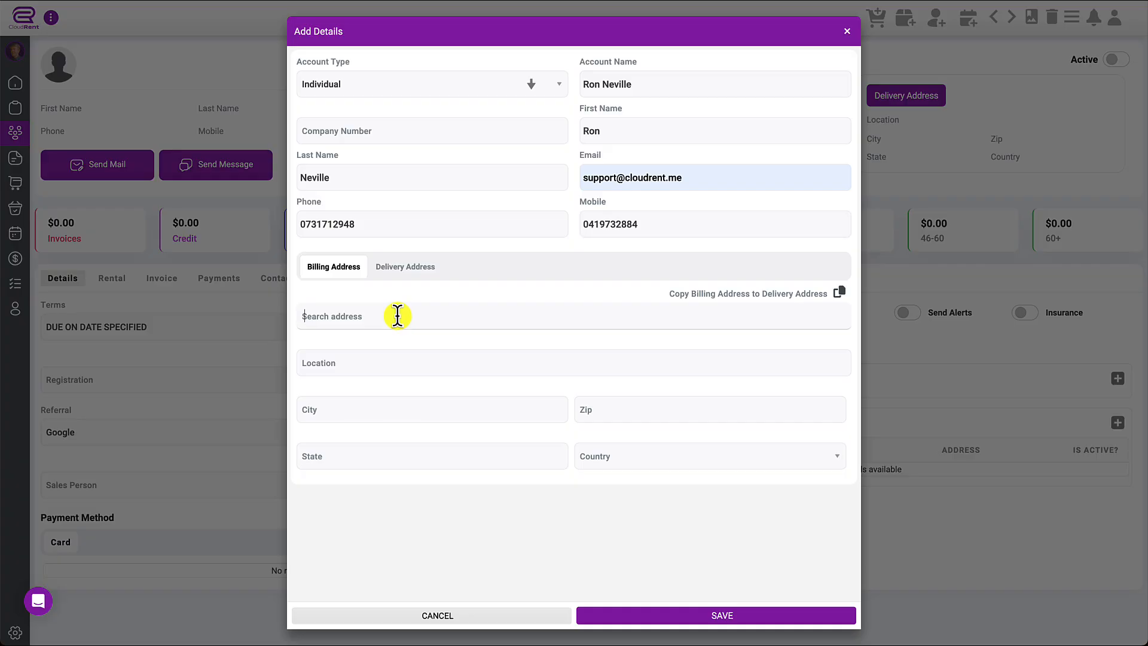
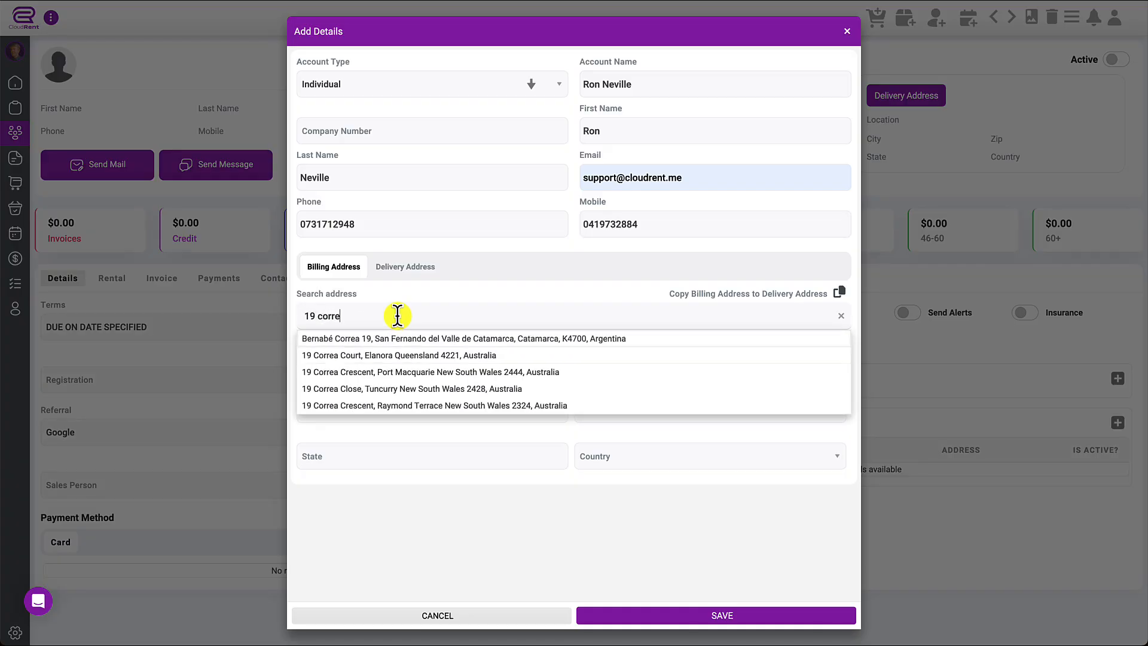
click(395, 355)
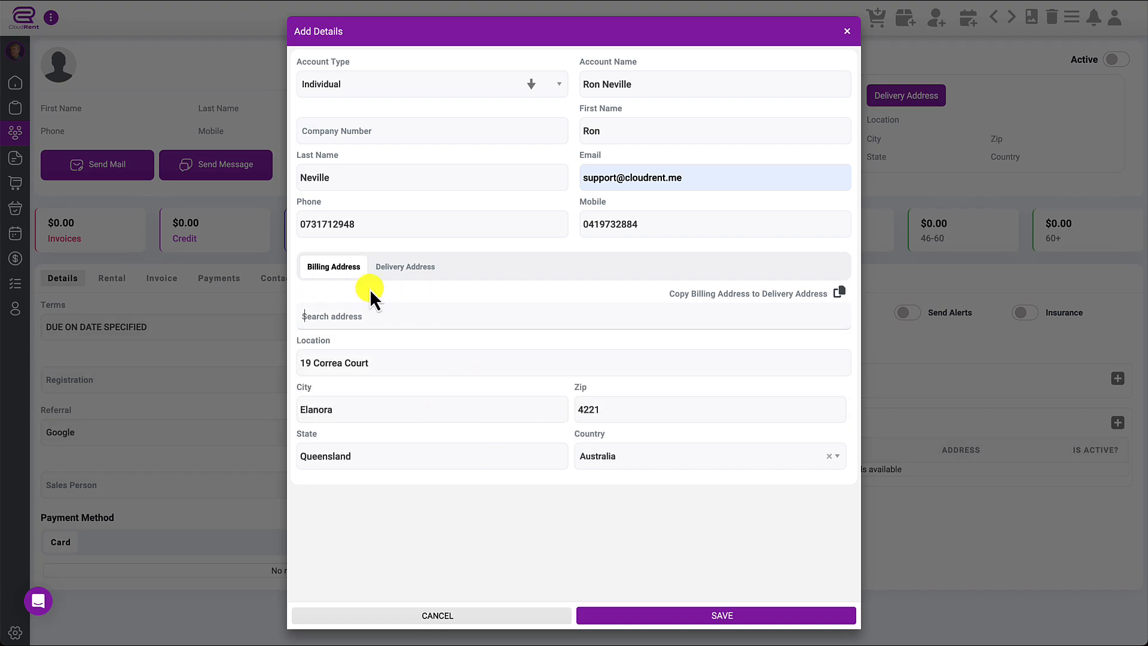
click(420, 269)
click(345, 270)
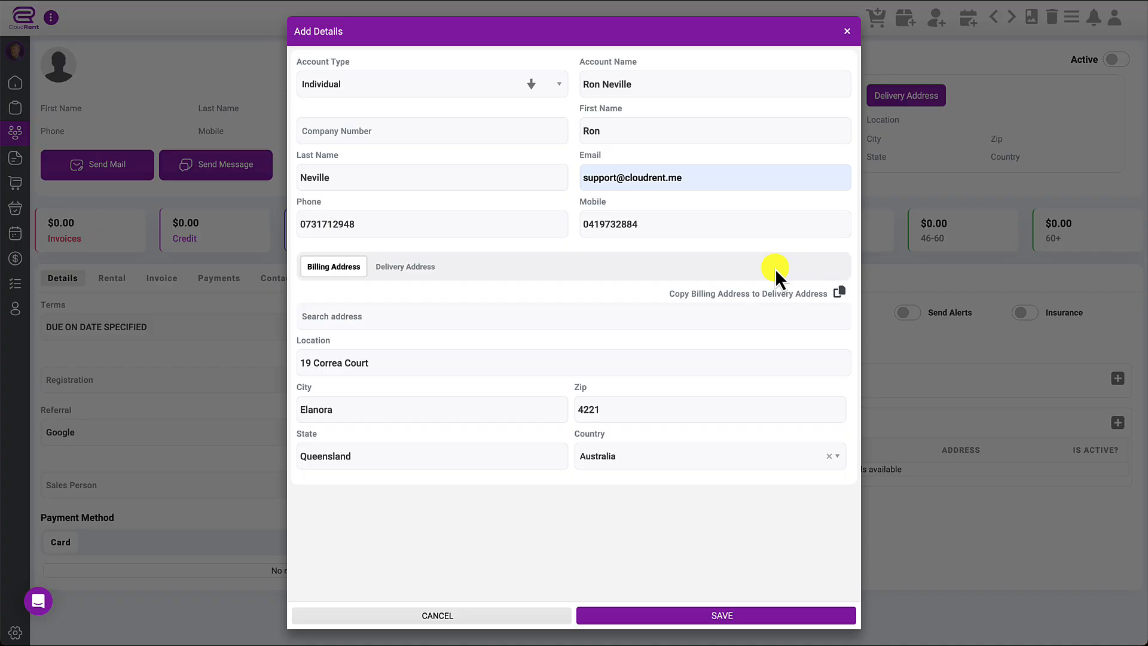
click(841, 294)
click(682, 618)
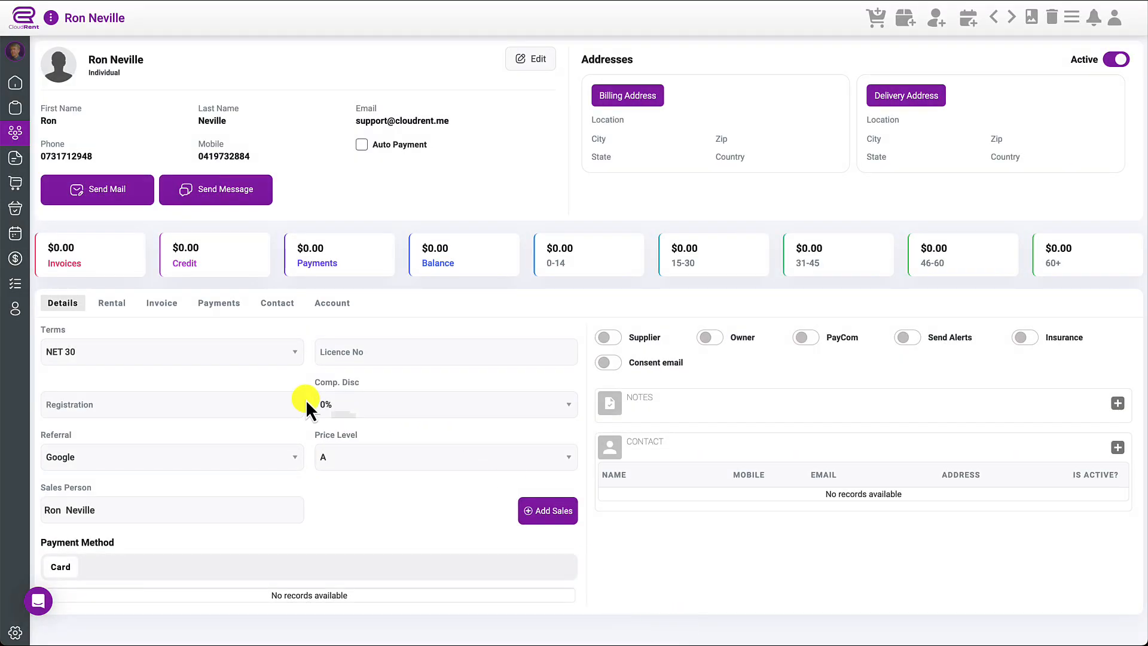
click(227, 361)
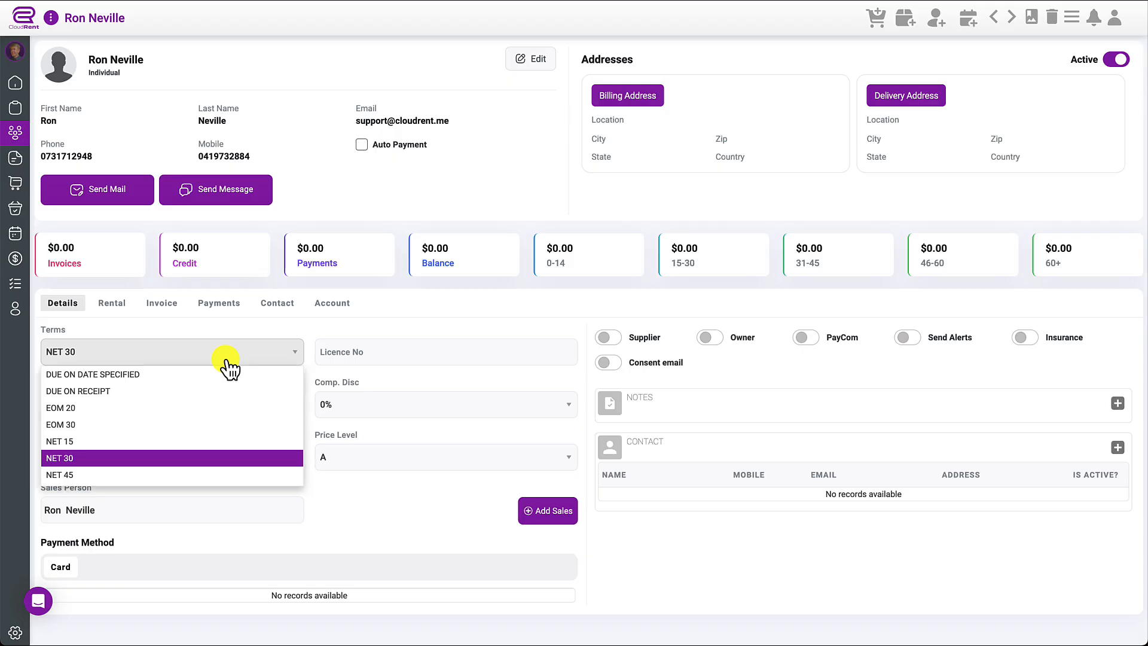
click(245, 324)
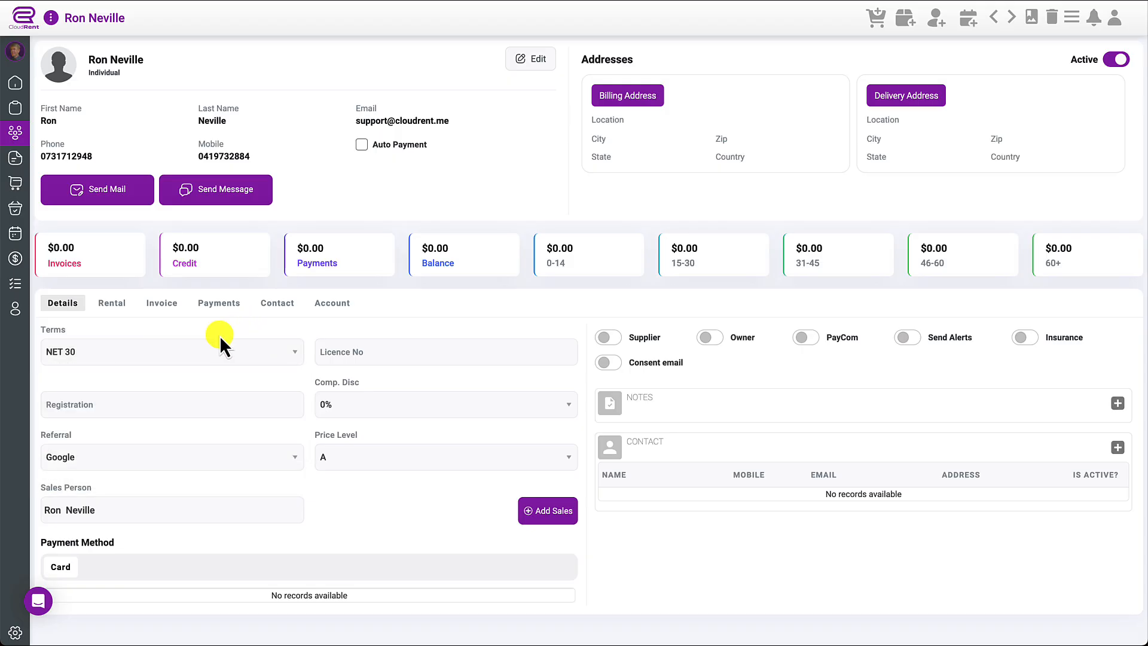
click(122, 456)
click(125, 433)
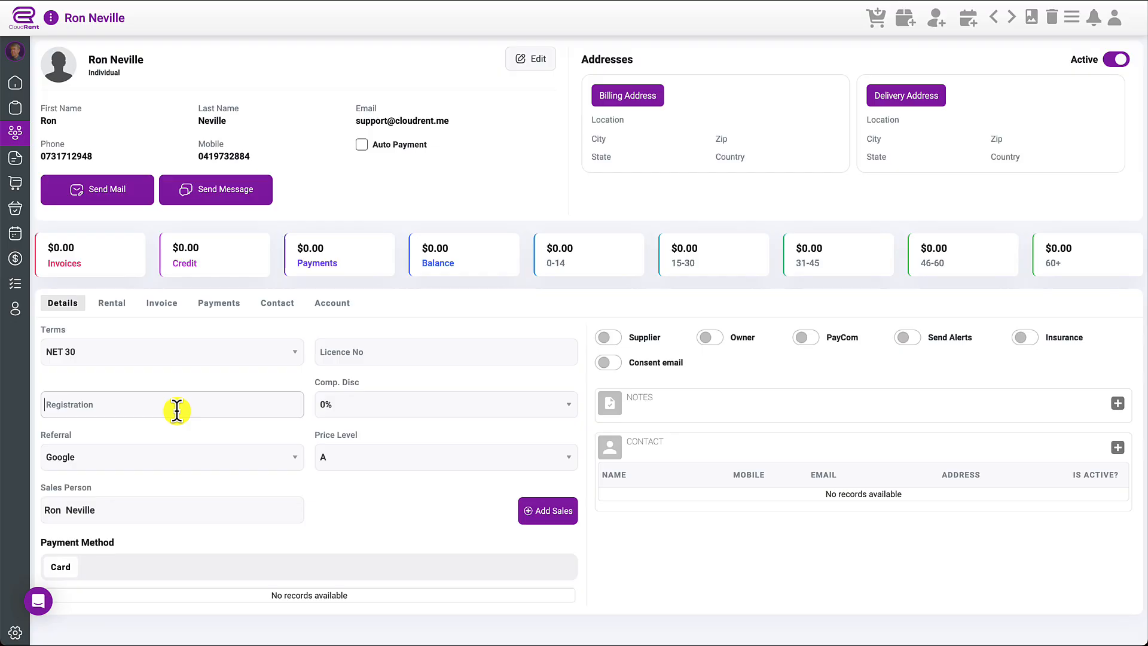
click(403, 351)
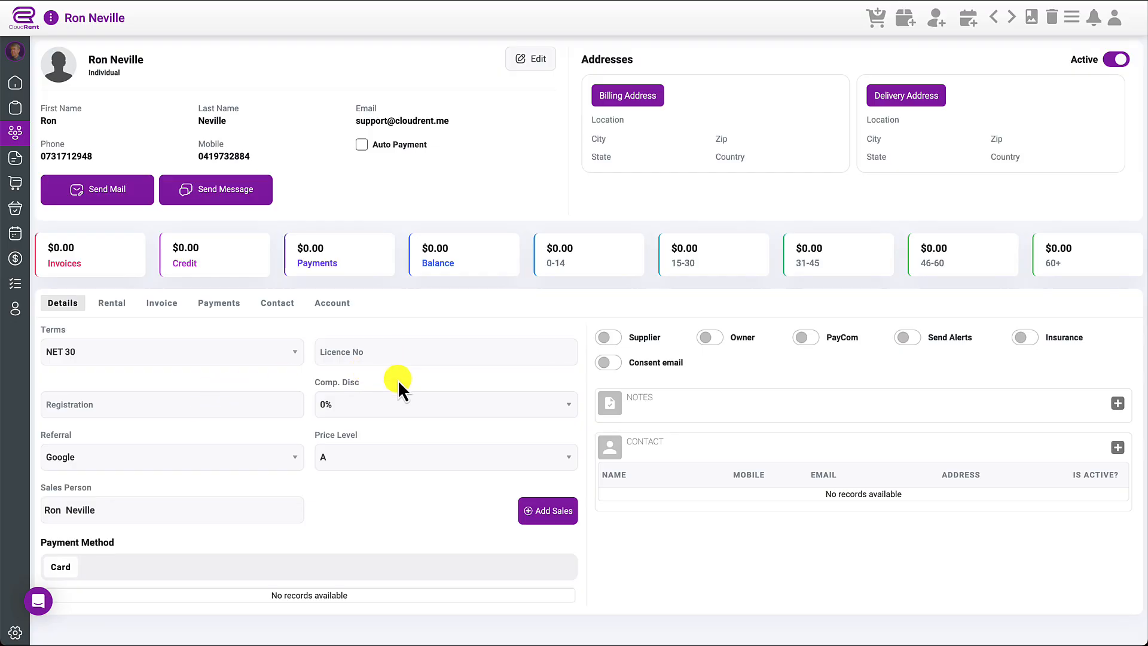
mouse_move(383, 412)
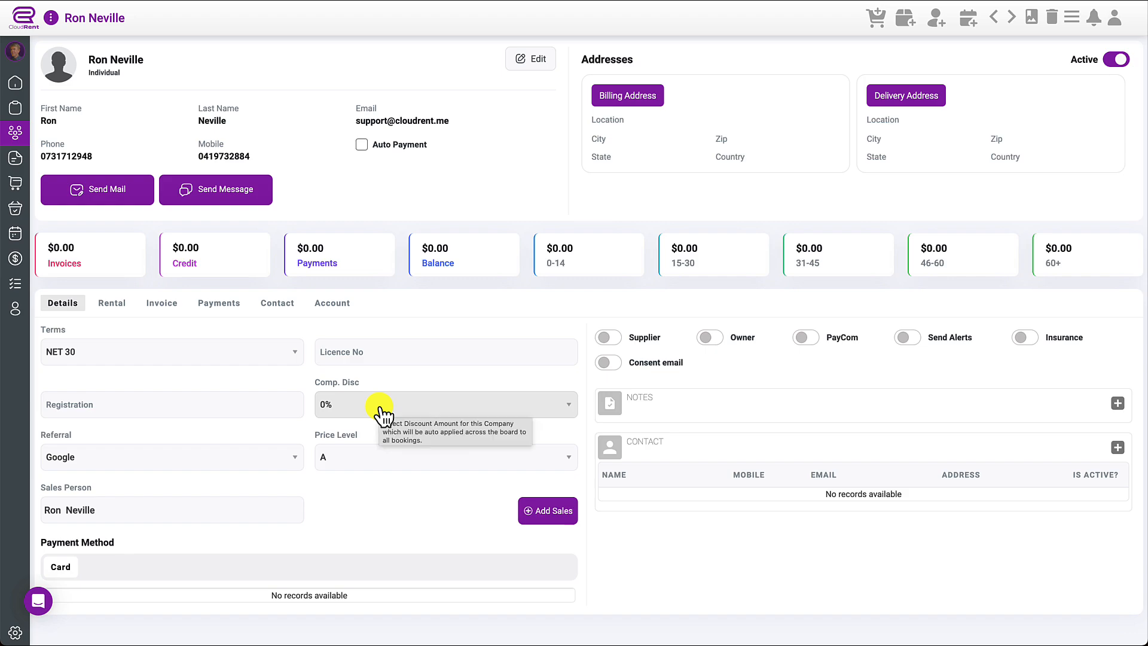
click(372, 413)
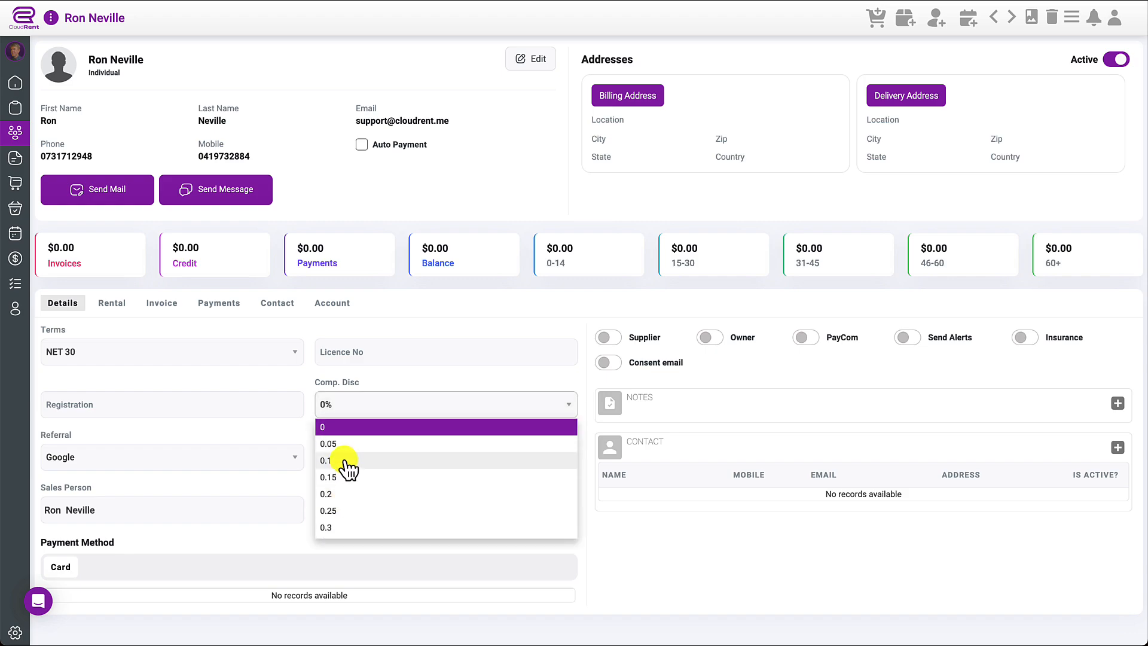
click(393, 378)
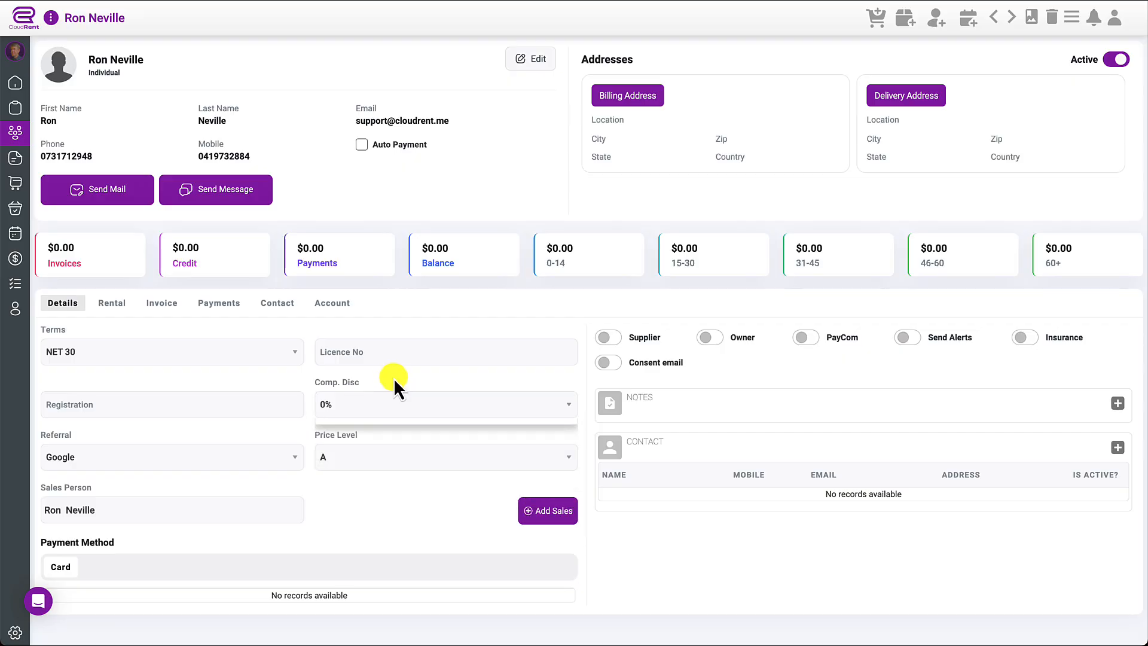
- Change the client's price level from A to B
click(395, 472)
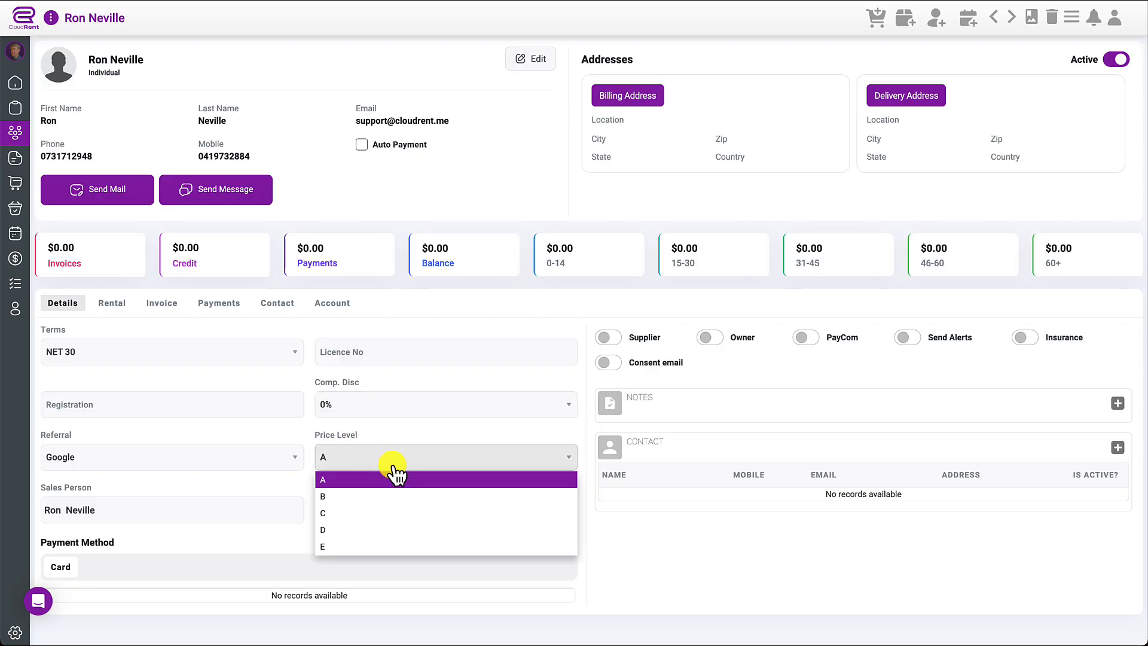
click(342, 497)
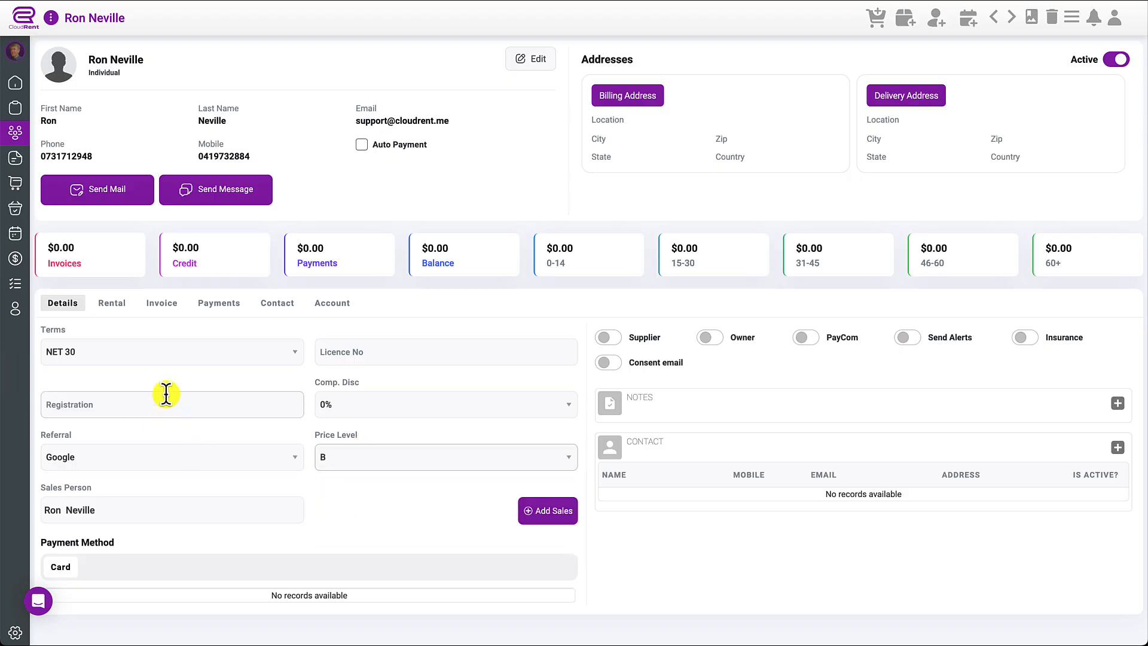
click(368, 463)
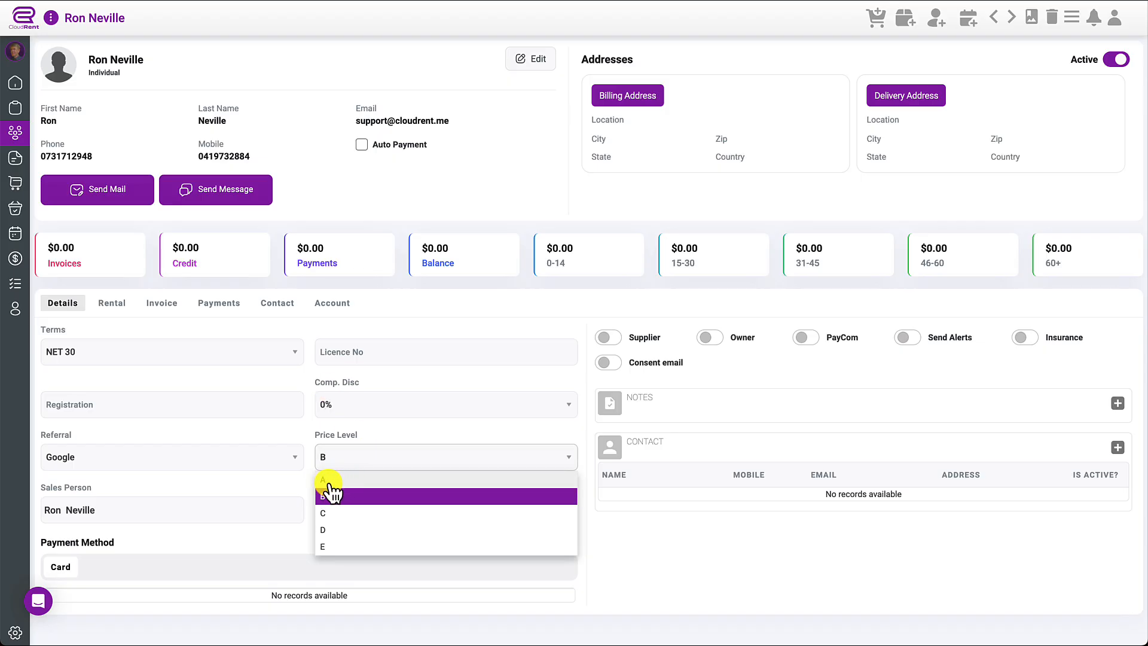
click(377, 434)
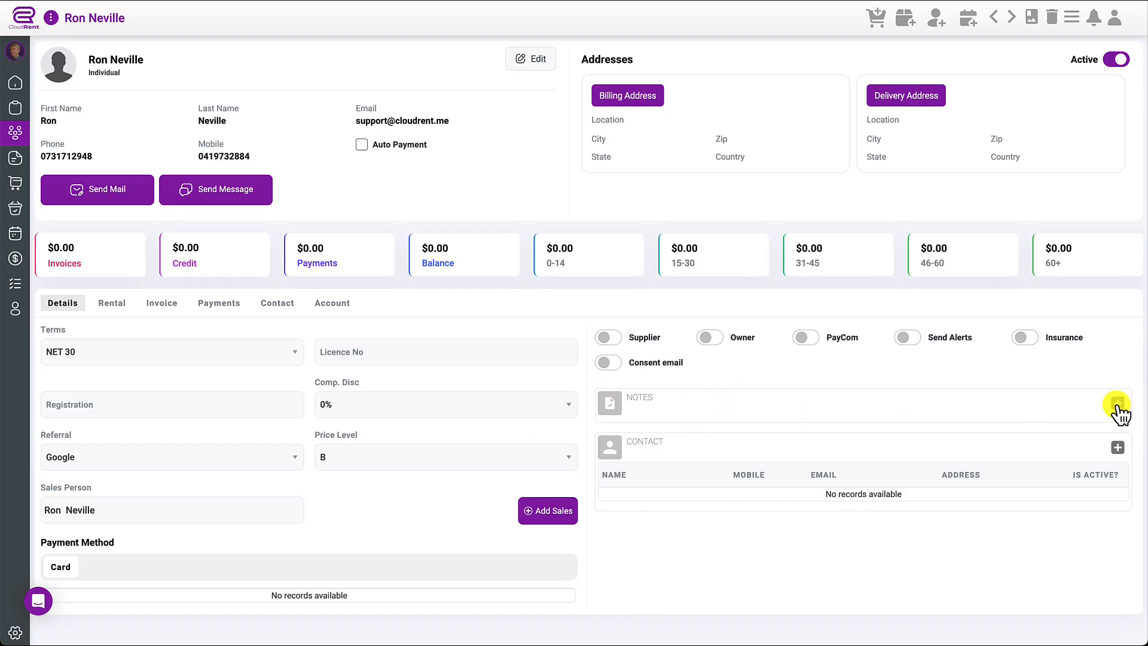
- Add a contact with the contact's first and last name, remove the stray letter from the surname, and save it
click(1118, 448)
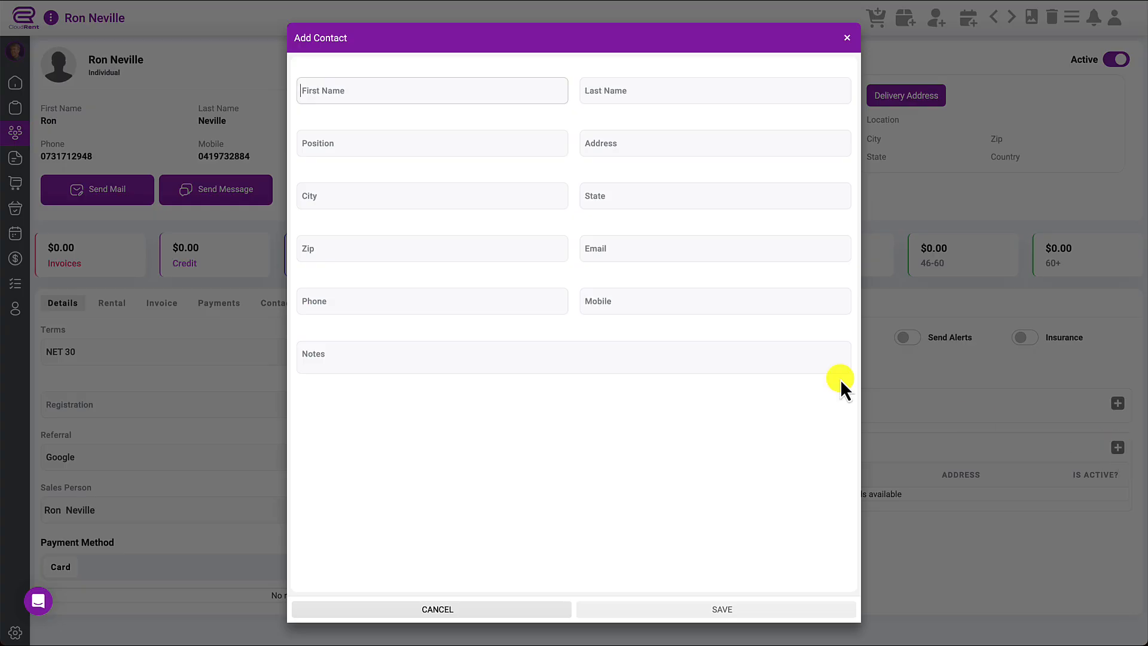
click(476, 87)
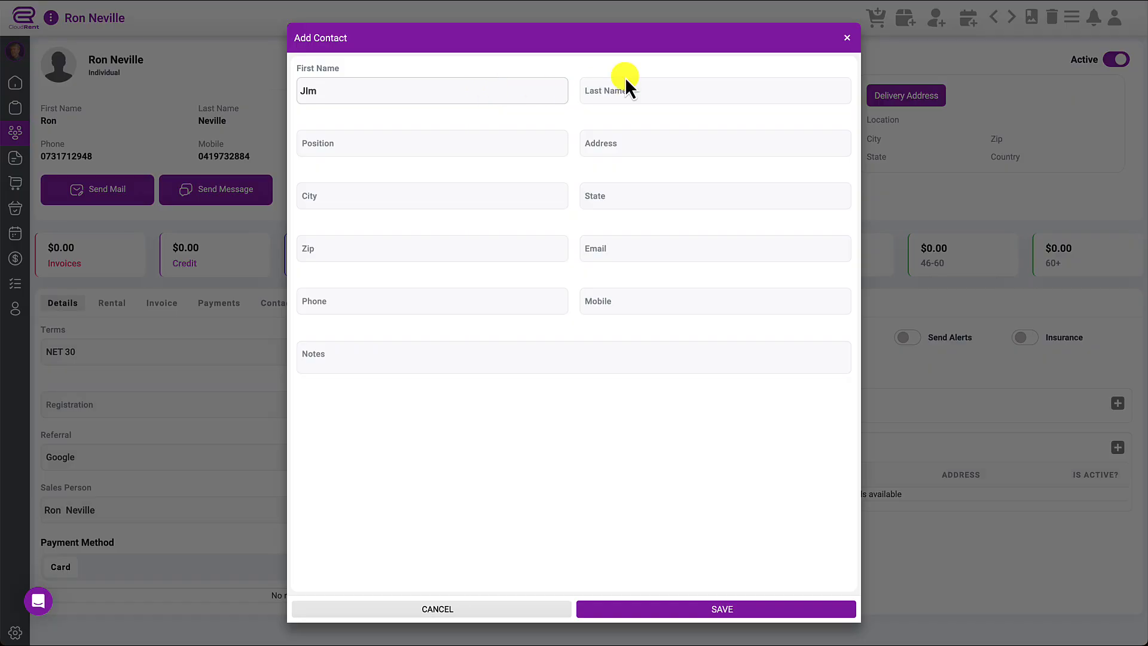
click(655, 87)
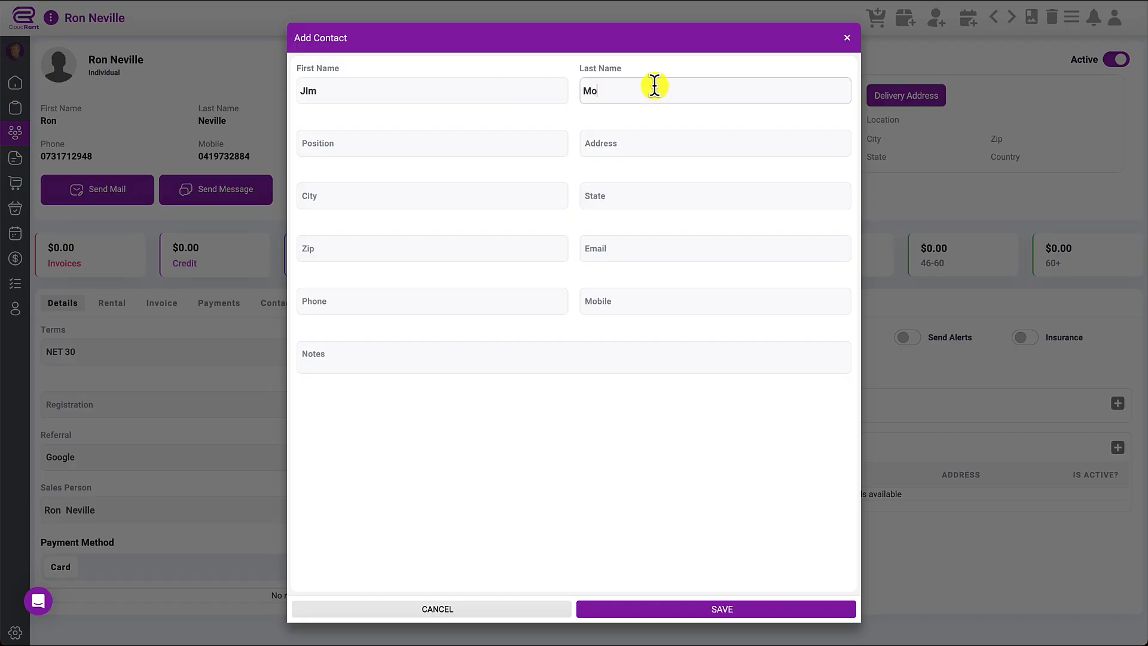
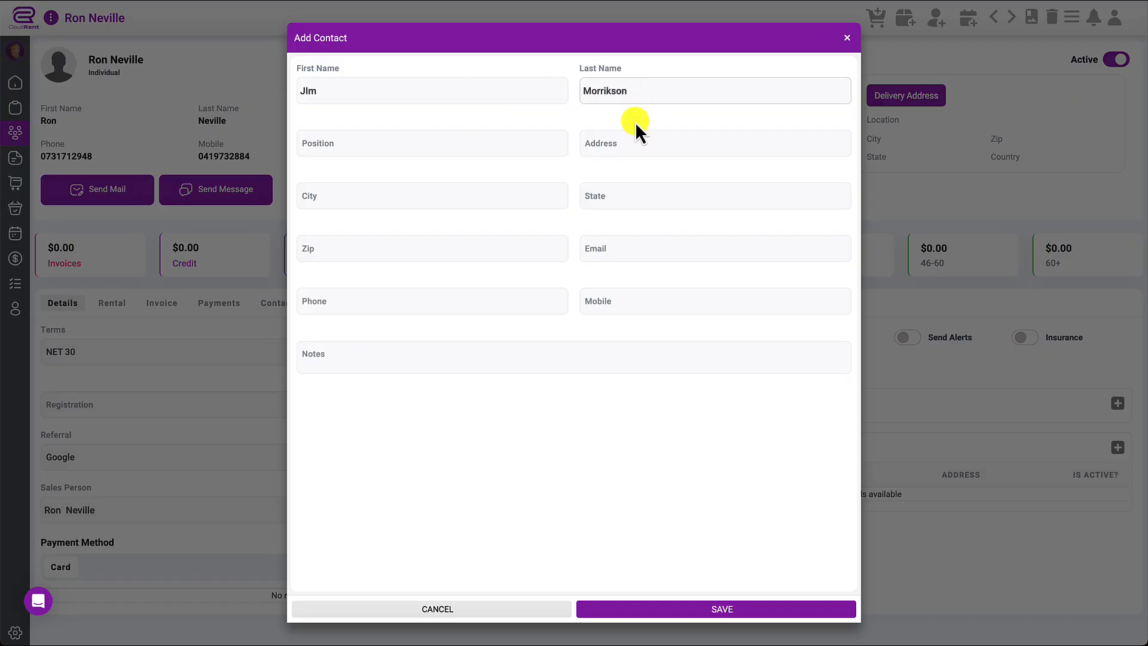
click(610, 90)
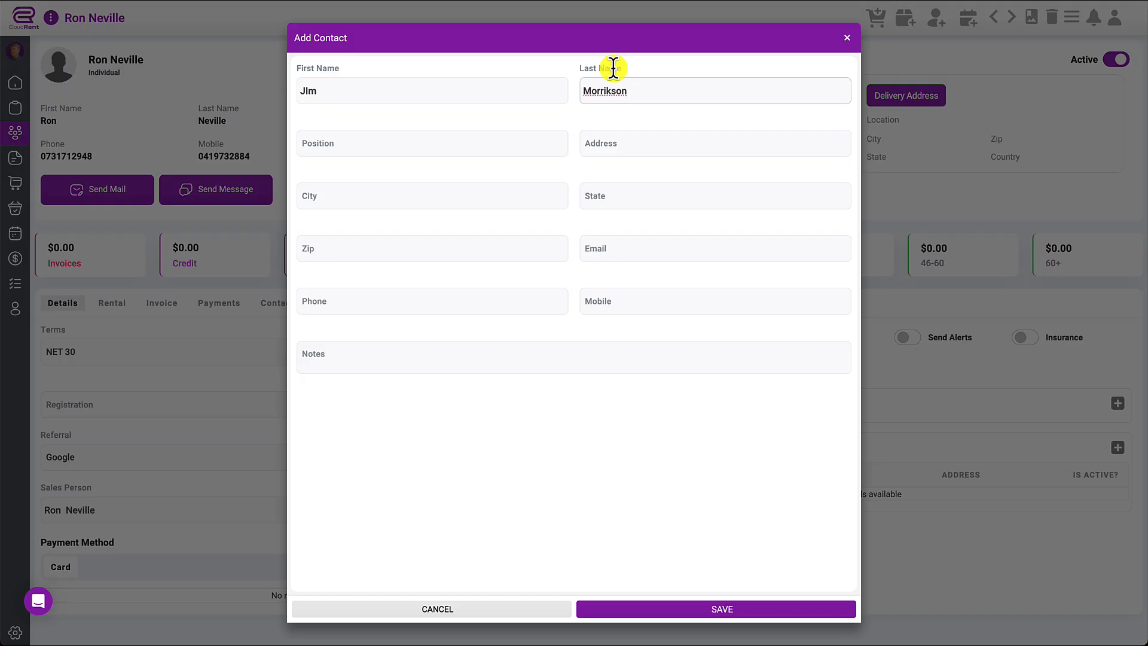
key(BackSpace)
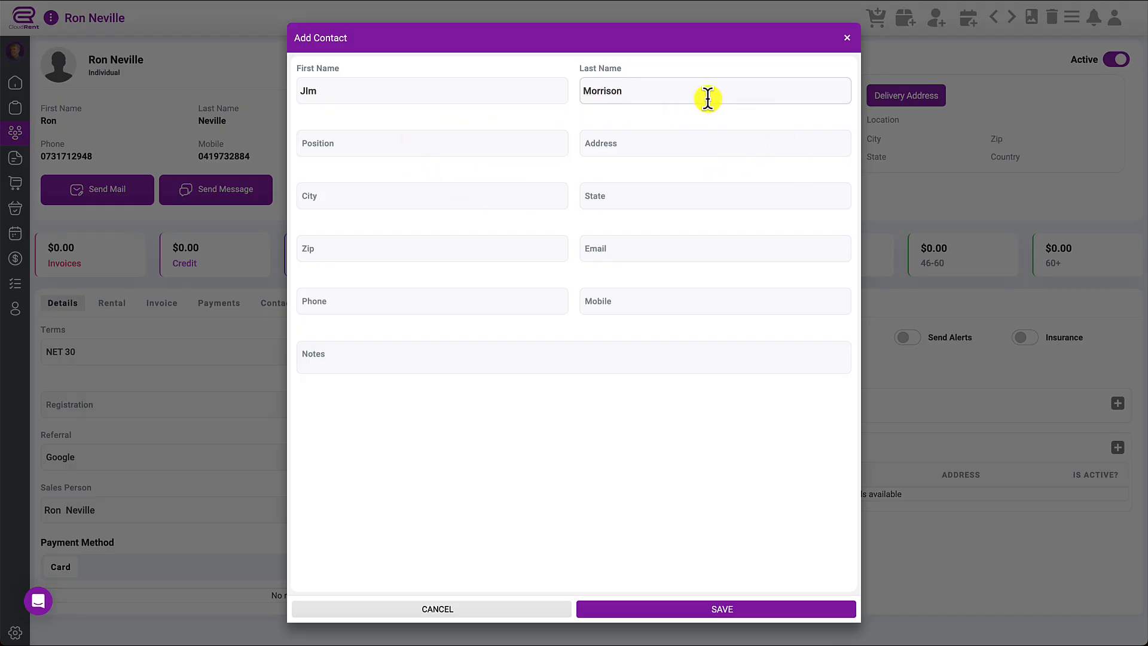
click(743, 608)
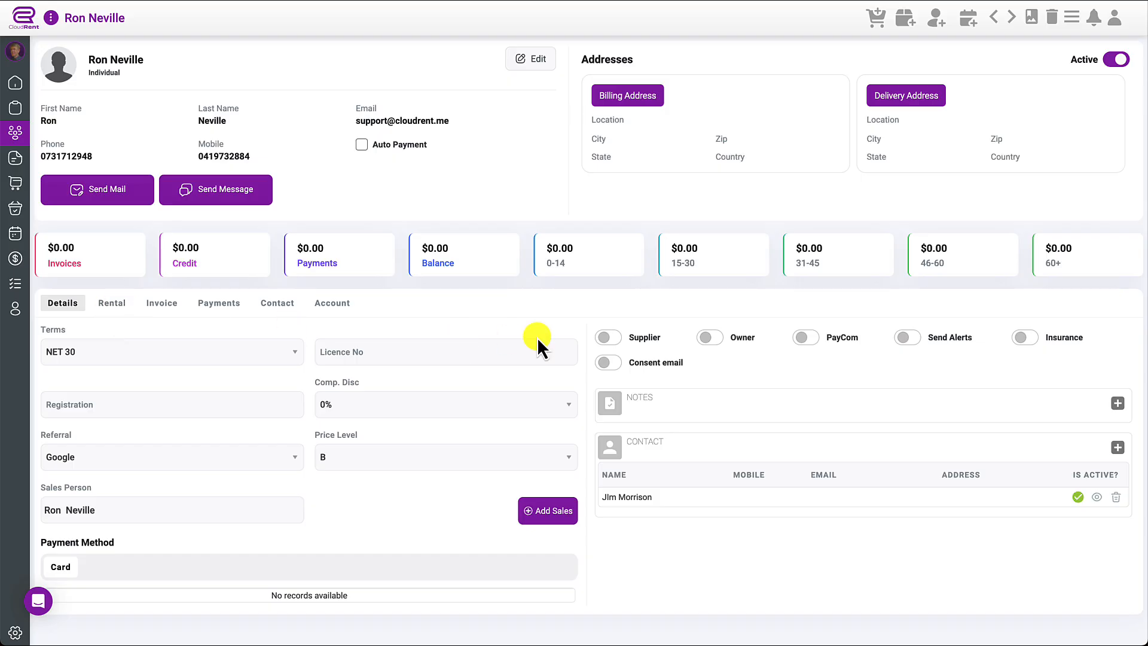
- Switch on Supplier, try PayCom at 0% and Insurance, then view the empty Rental tab
click(616, 338)
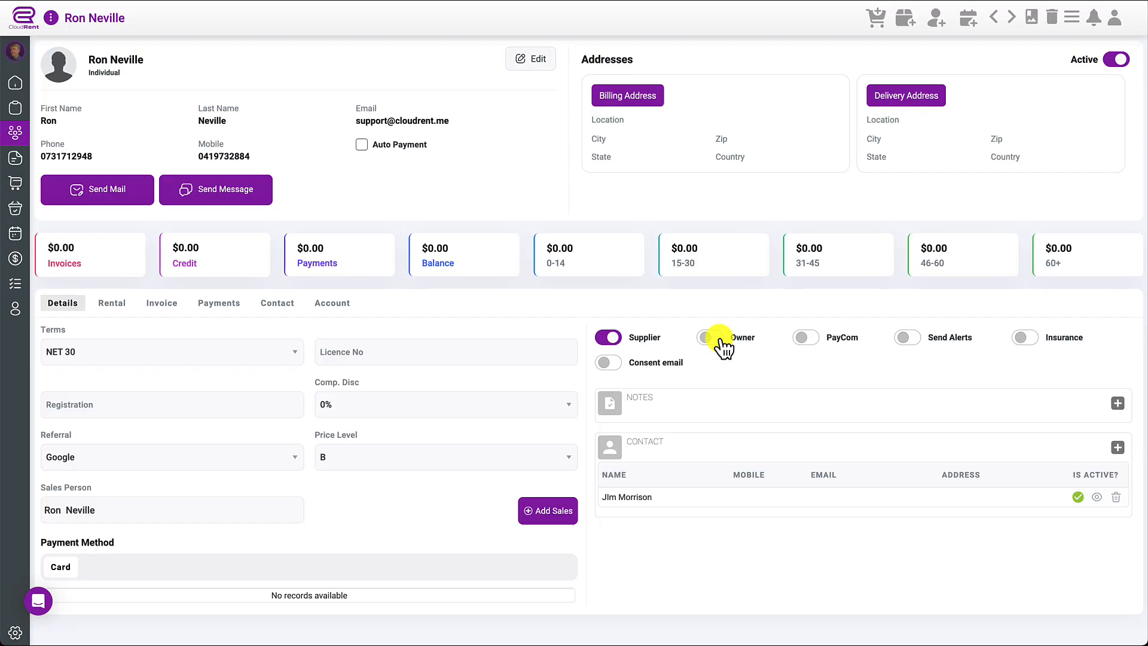
click(808, 338)
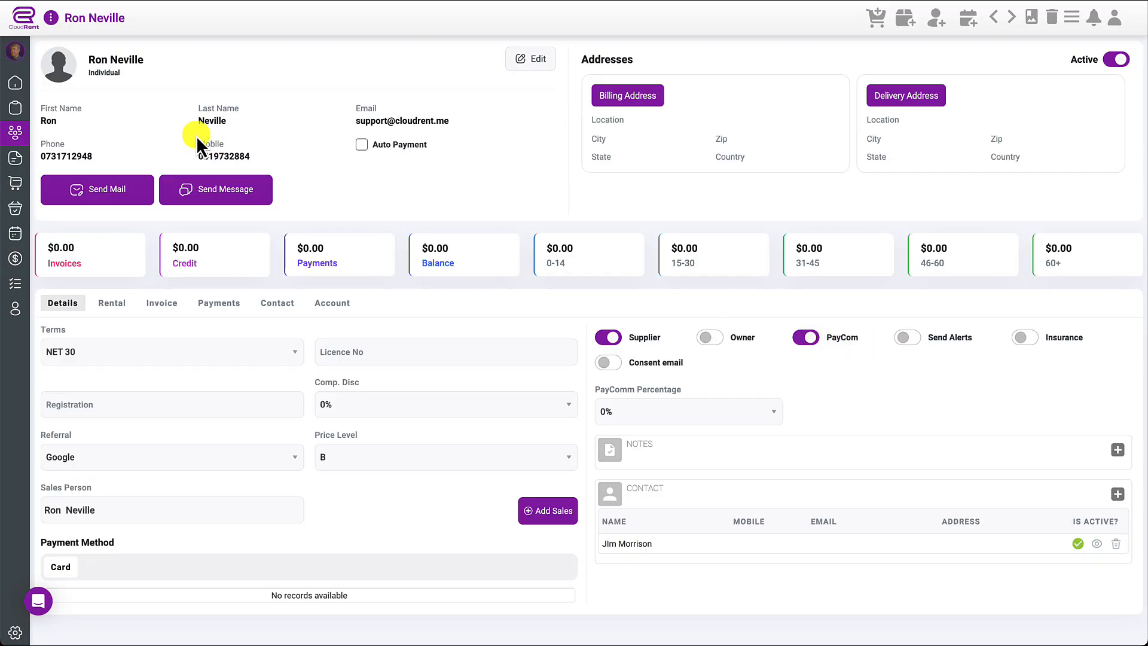
click(698, 416)
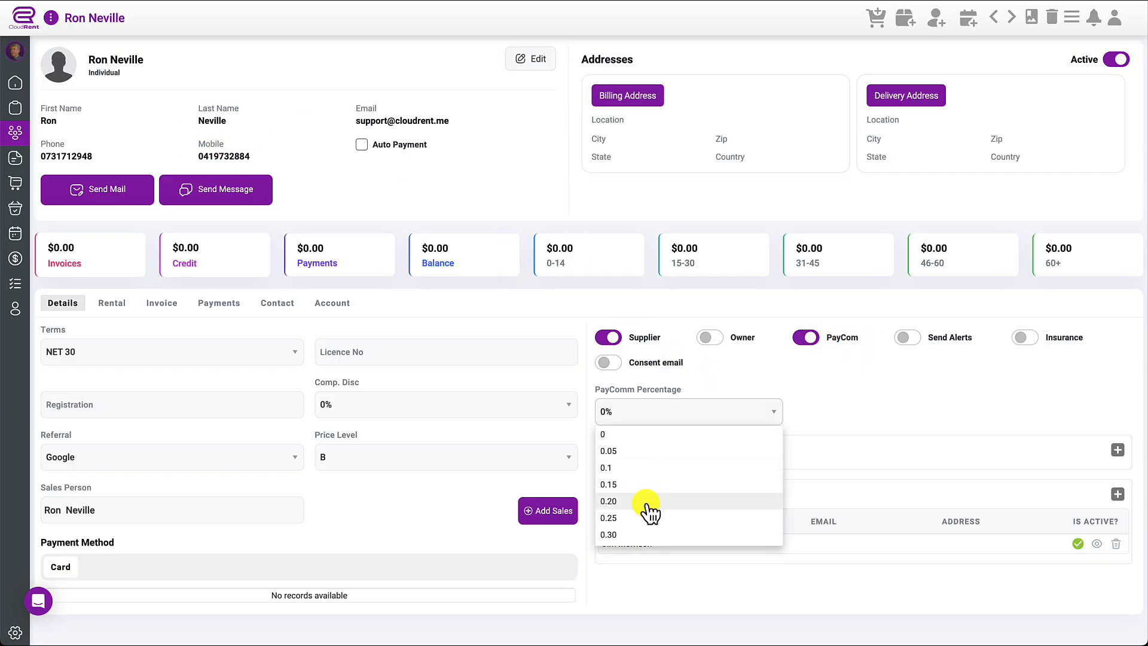
click(845, 373)
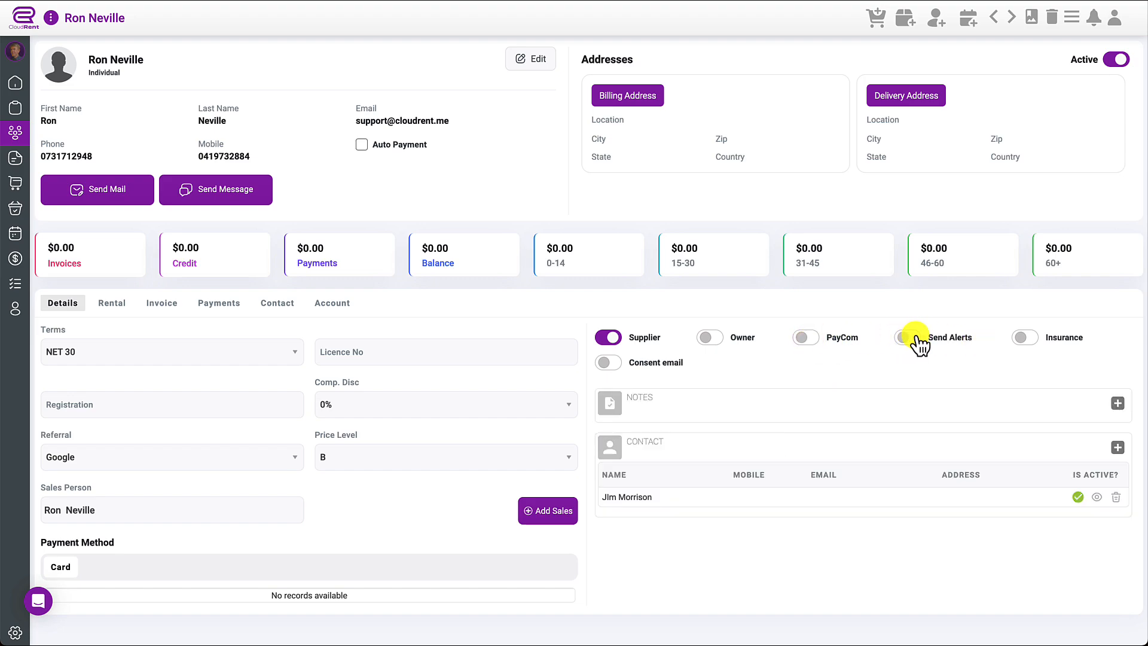
click(1033, 339)
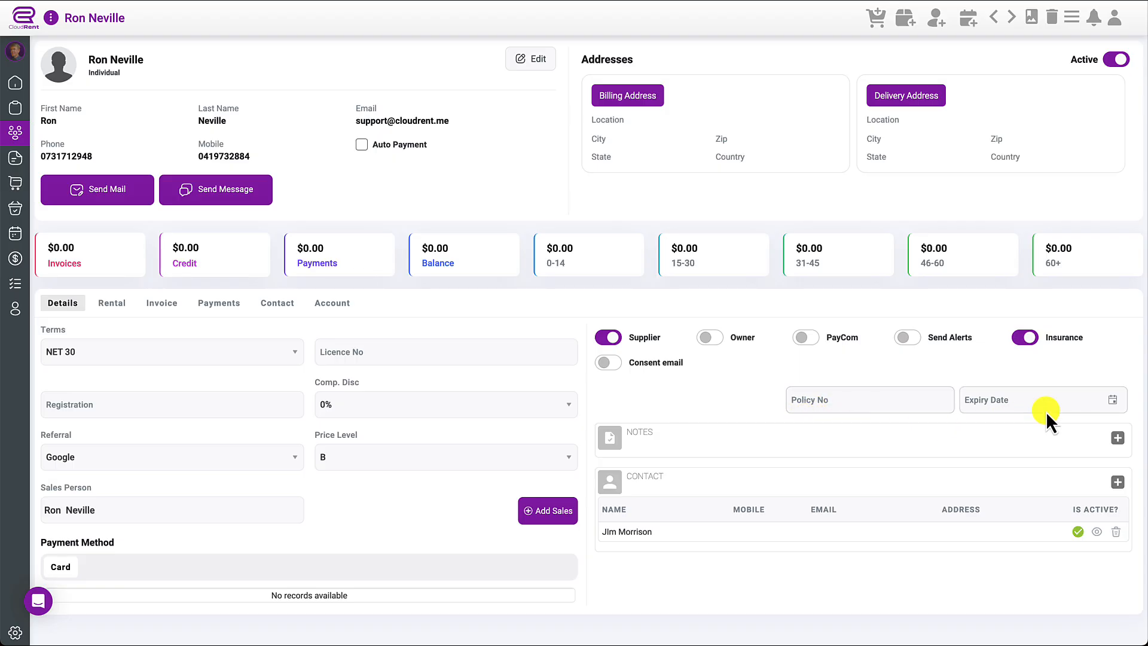
click(1031, 340)
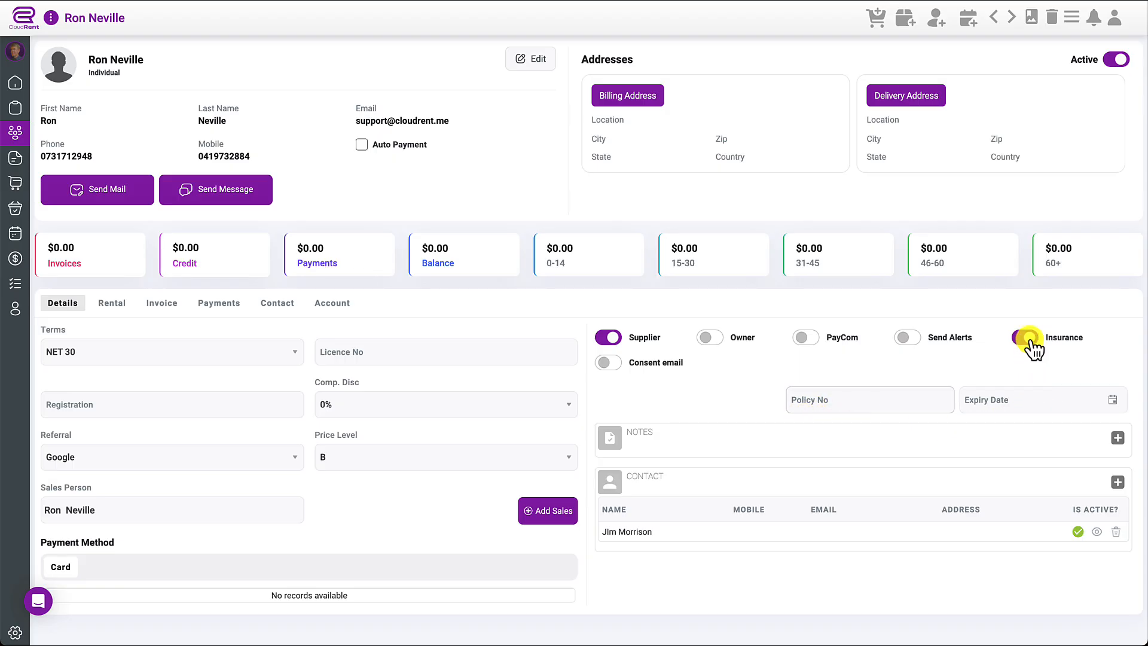
click(113, 305)
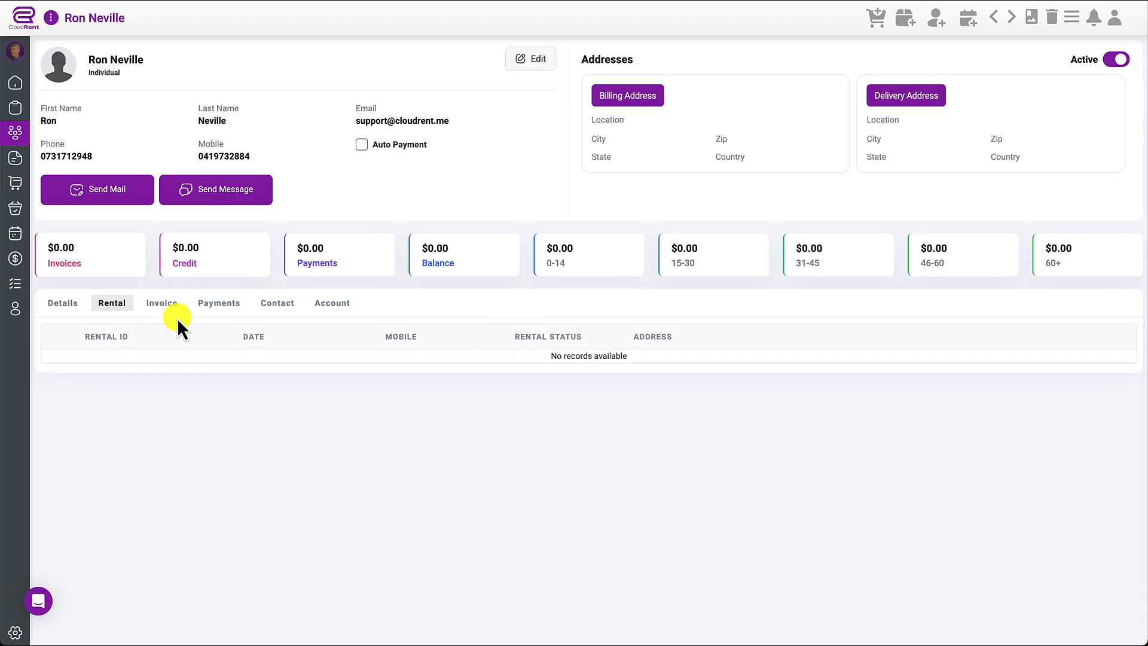
- Check the client's Invoice, Payments and Contact tabs, then begin a new site under Sites
click(160, 305)
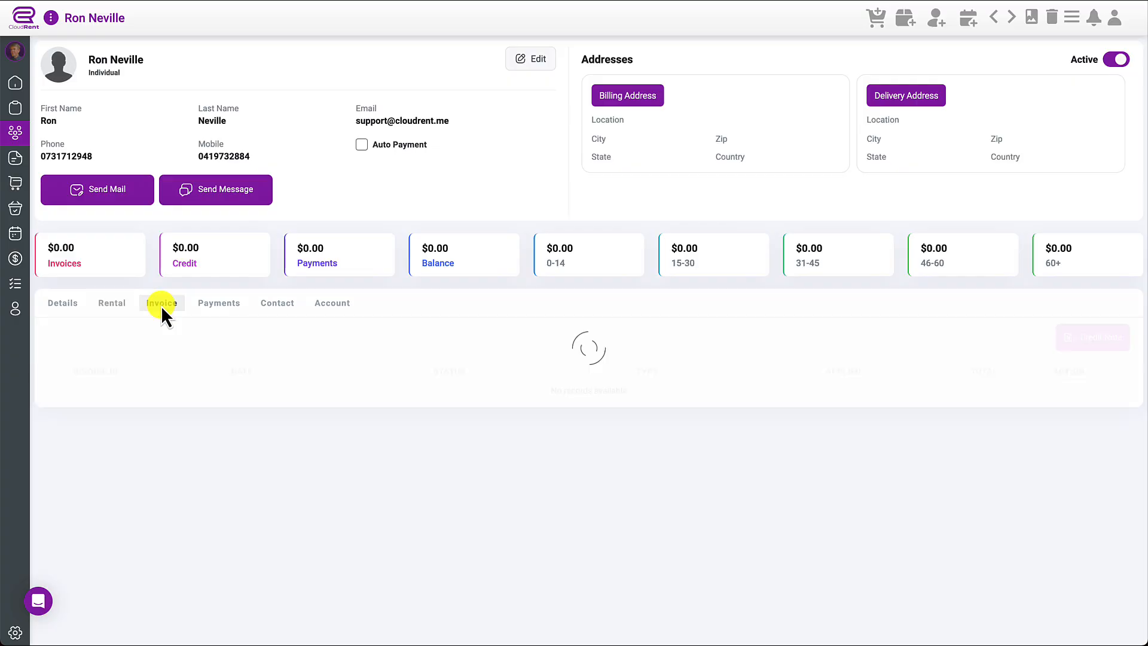
click(215, 304)
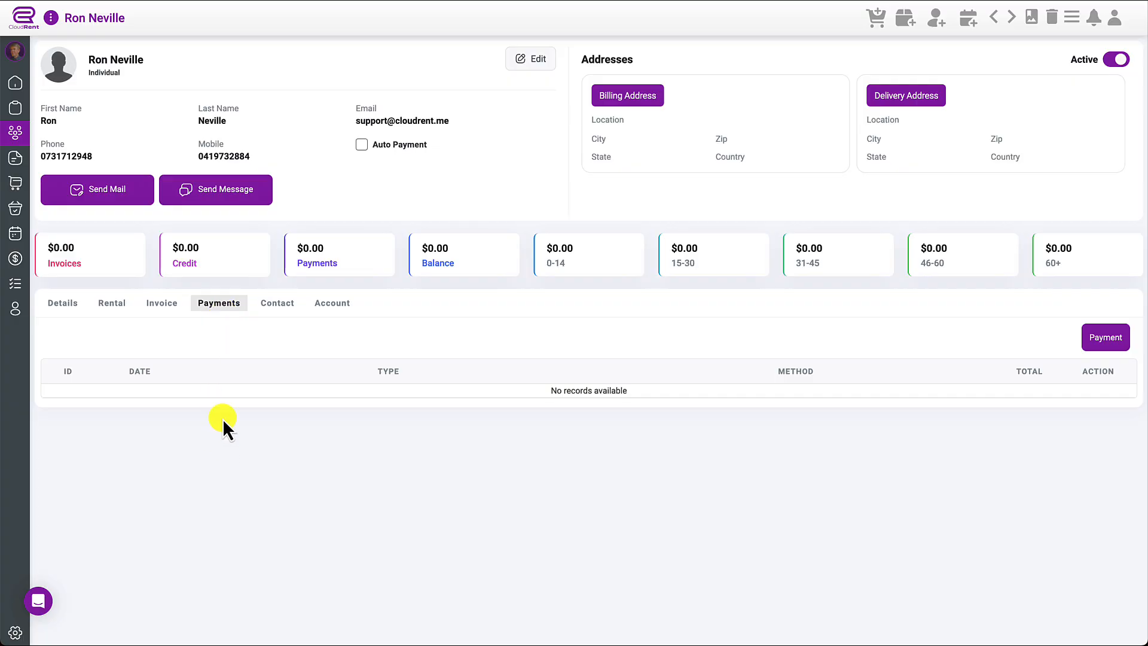
click(278, 306)
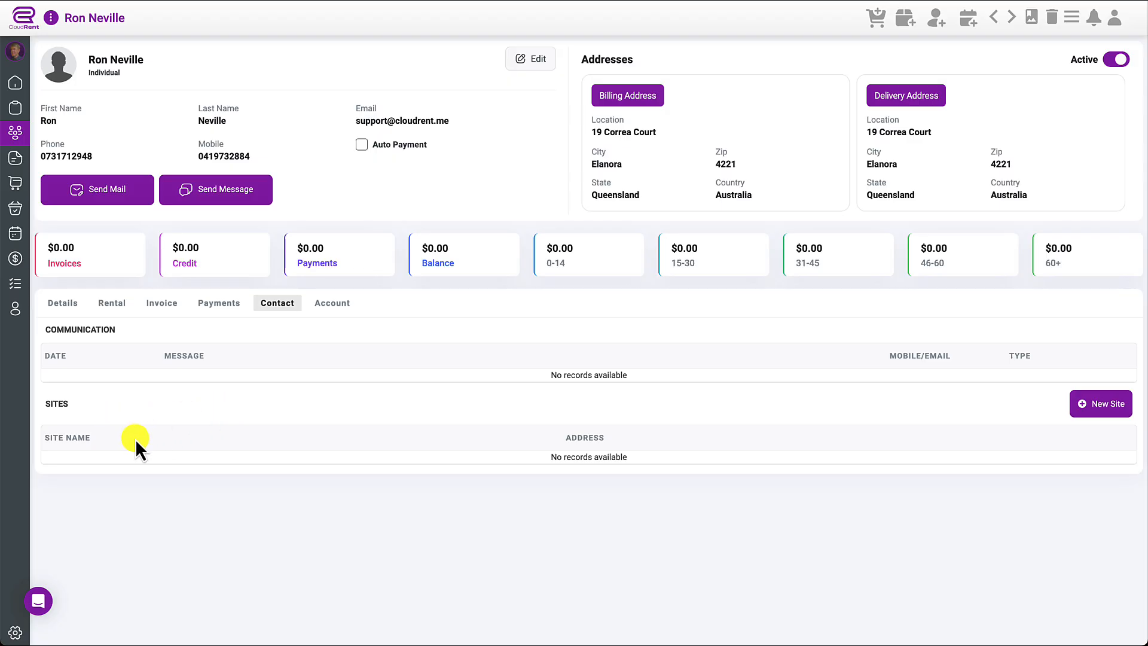
click(1112, 406)
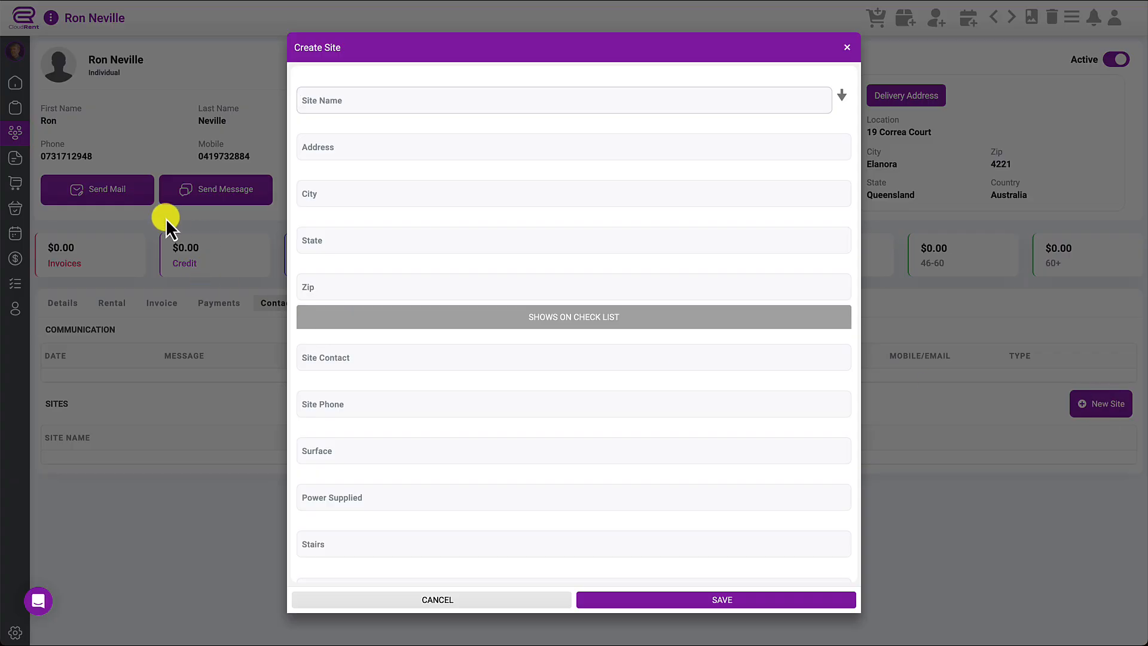
- Save a site named 'Atrium Bar' with the site contact's name and the site phone number
click(371, 117)
text(Atri)
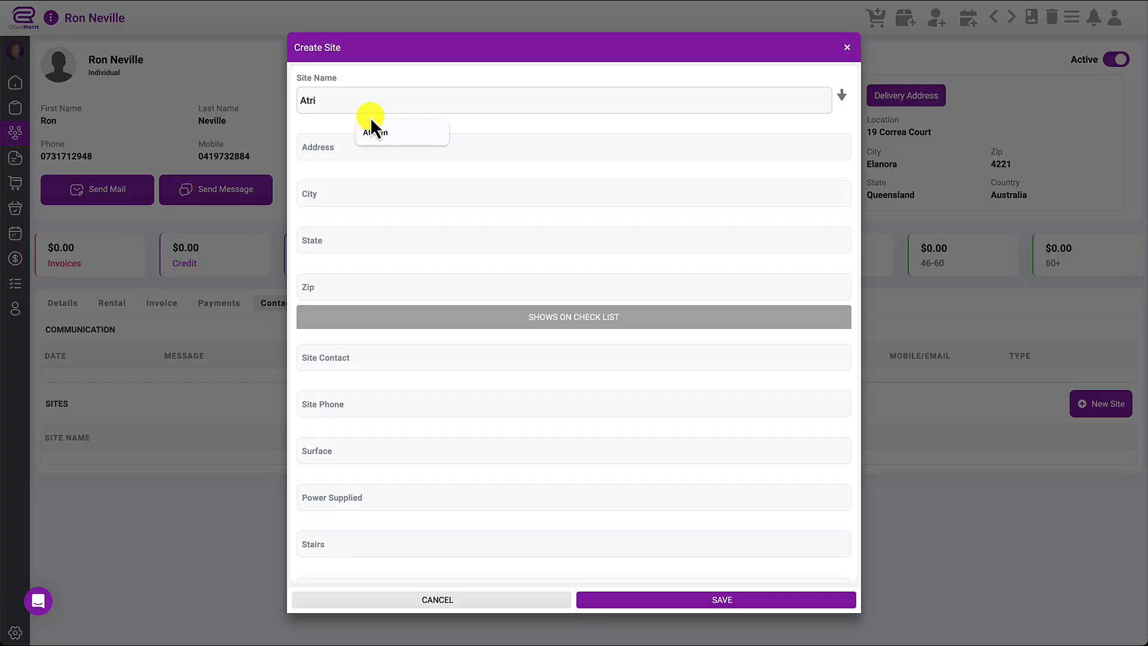
text(um Bar)
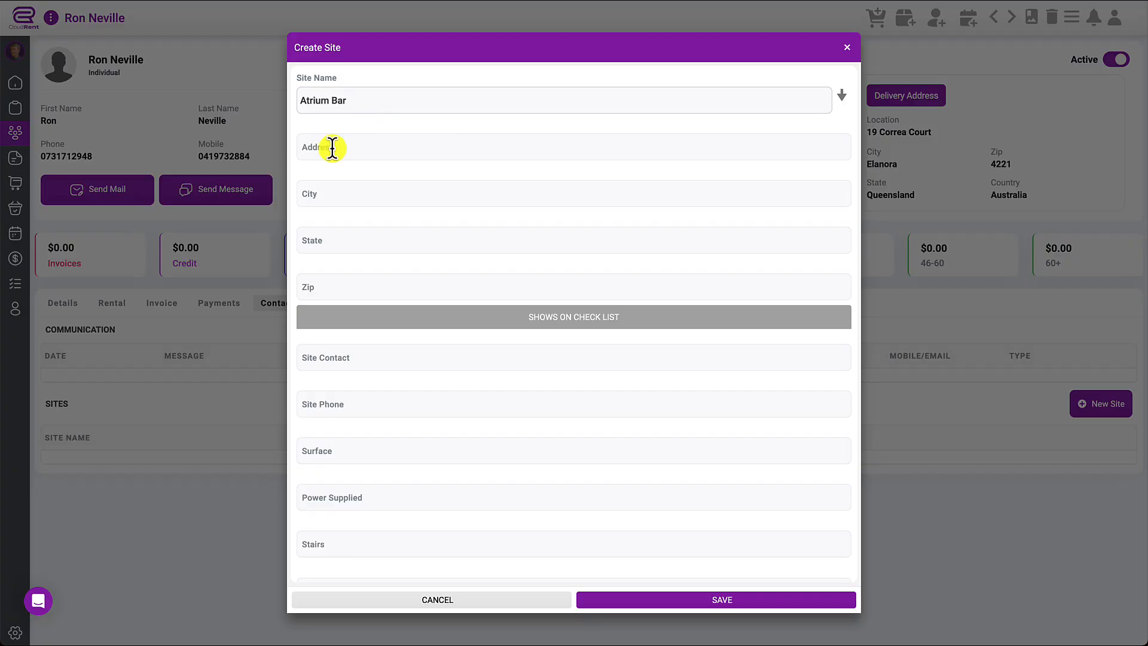
click(308, 152)
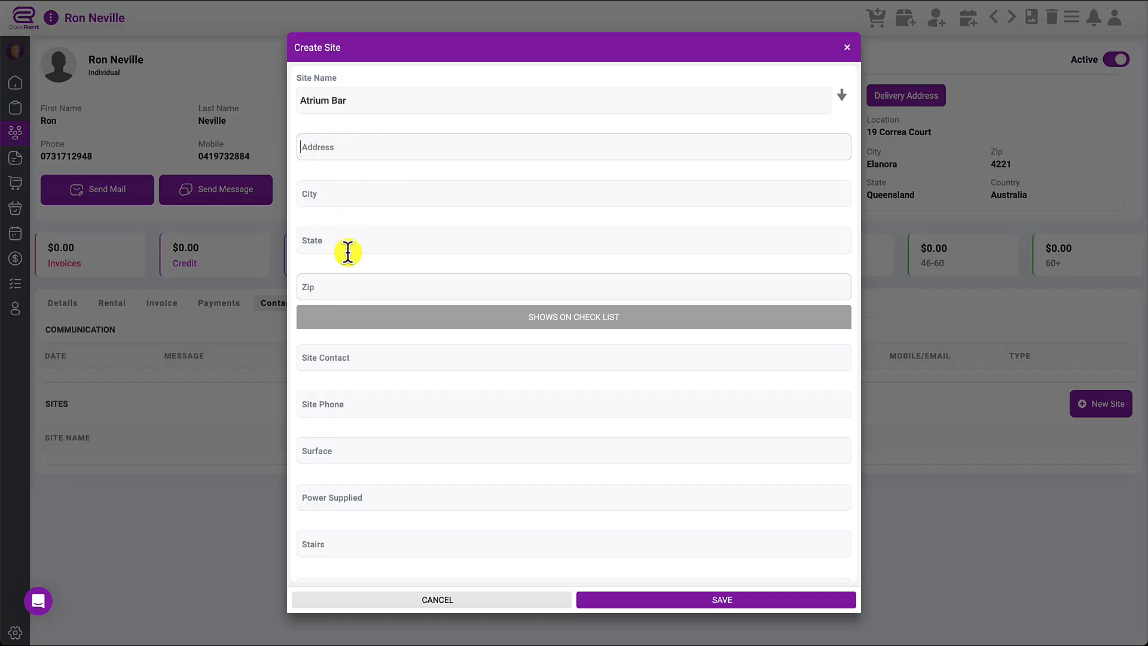
click(381, 353)
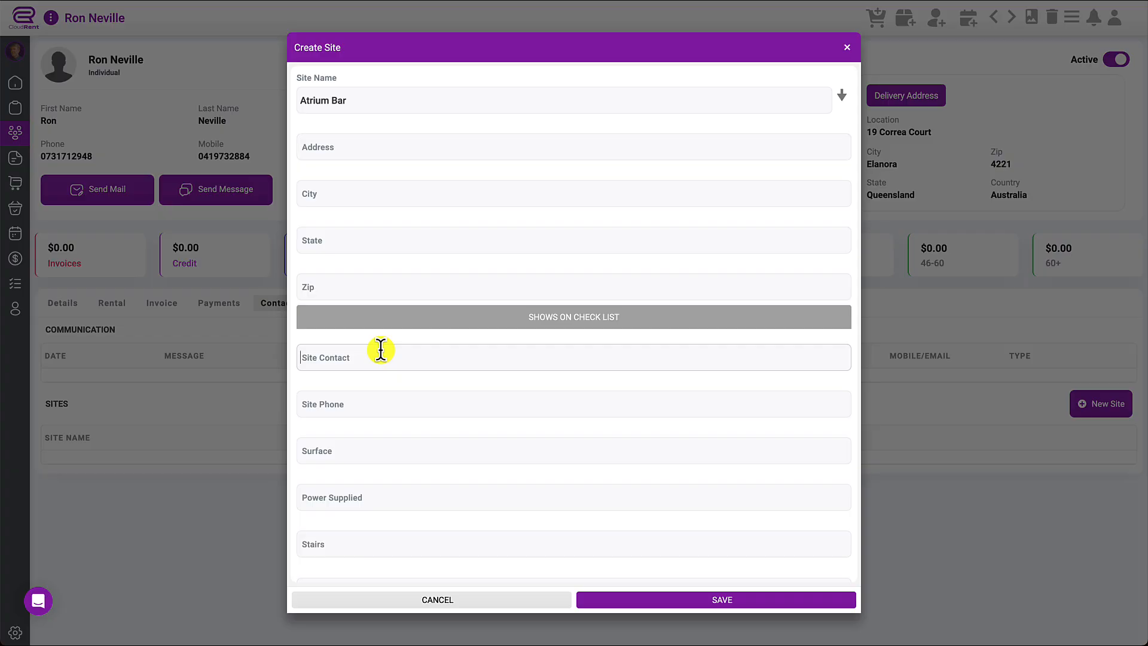
text(Geoff)
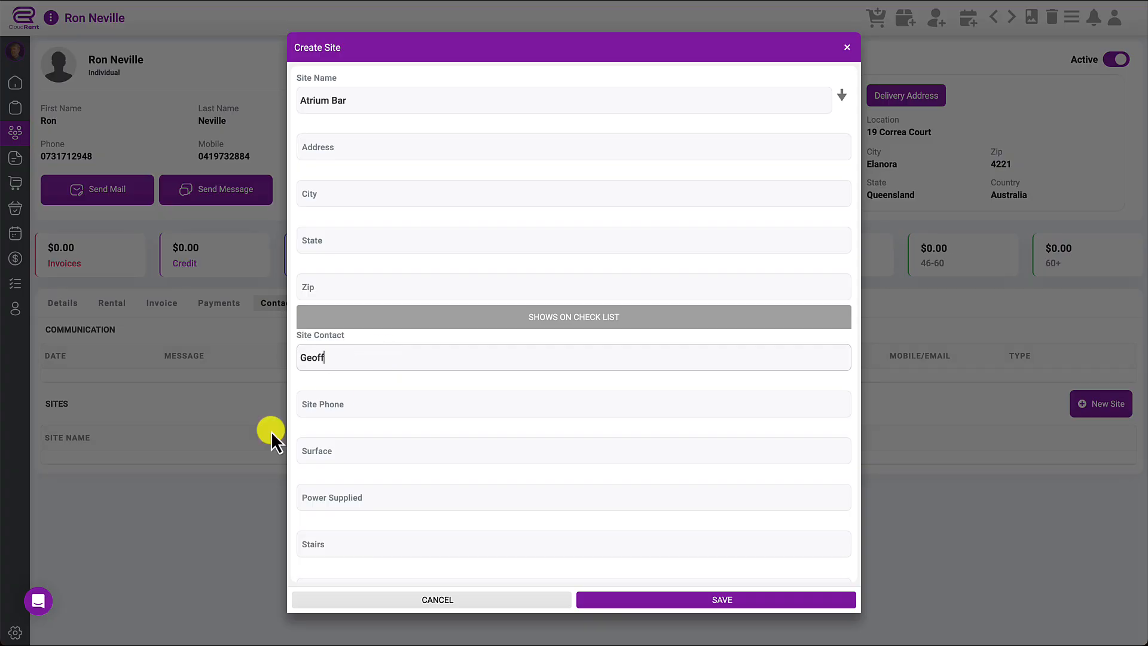
click(351, 404)
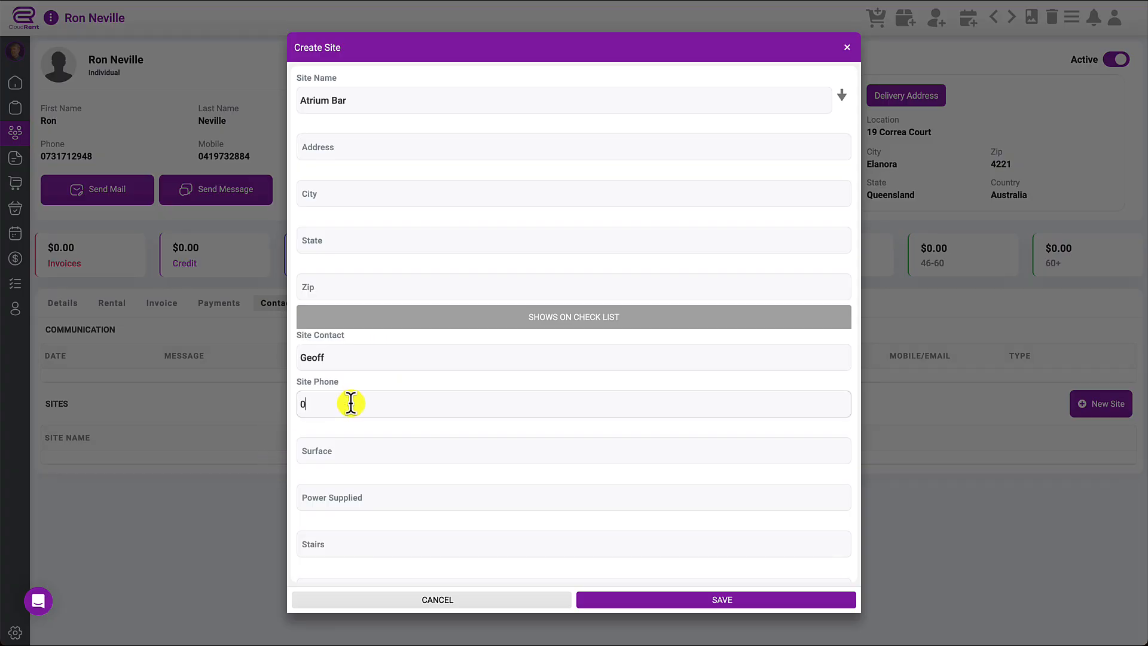
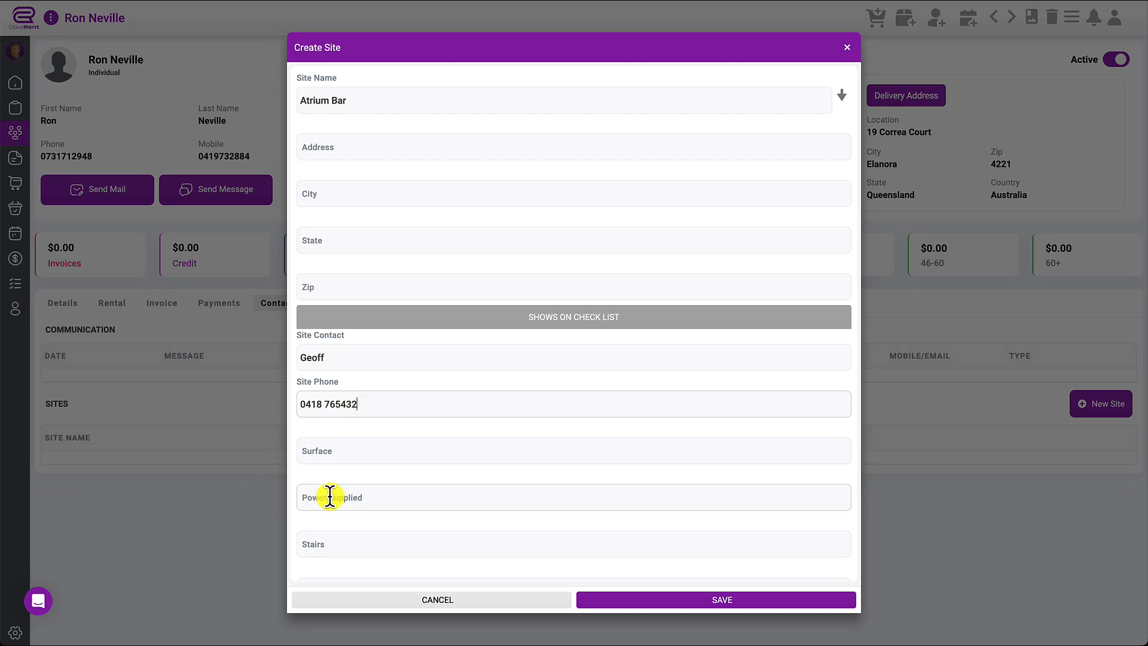
click(330, 452)
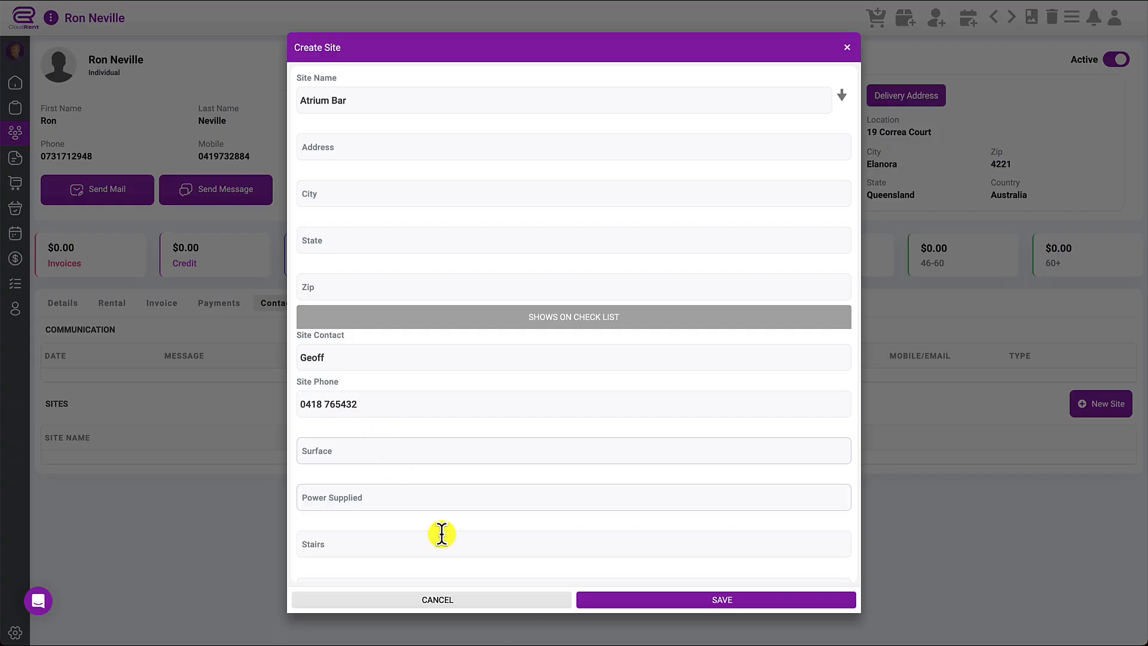
click(668, 598)
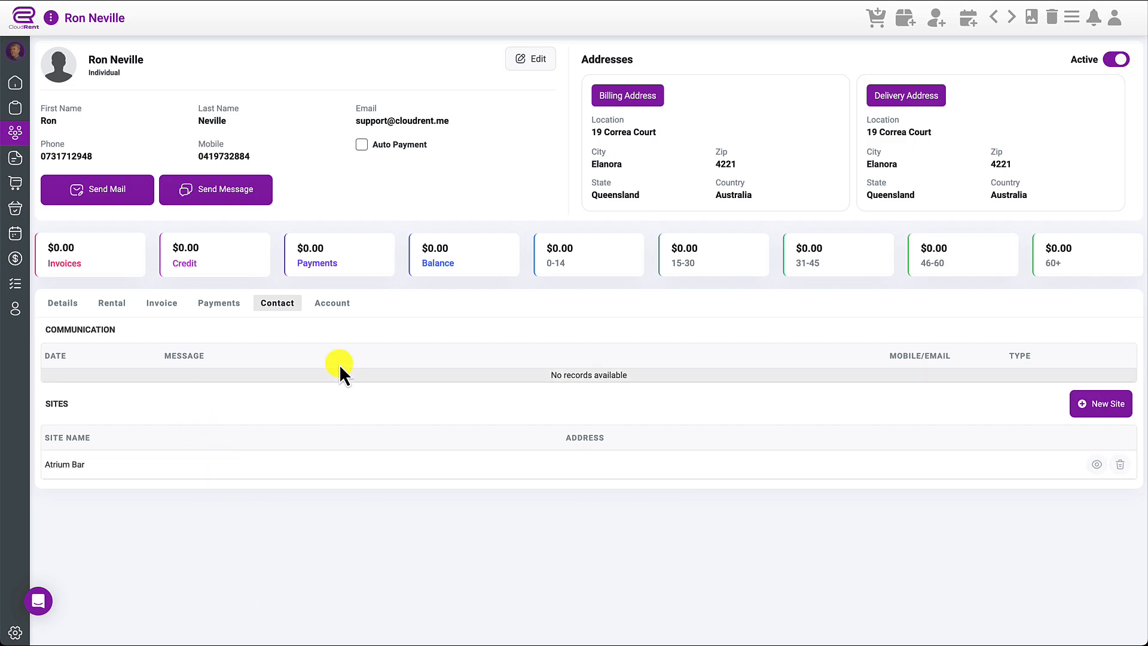
- Show the client's Account tab and dismiss the new rental prompt without creating anything
click(342, 304)
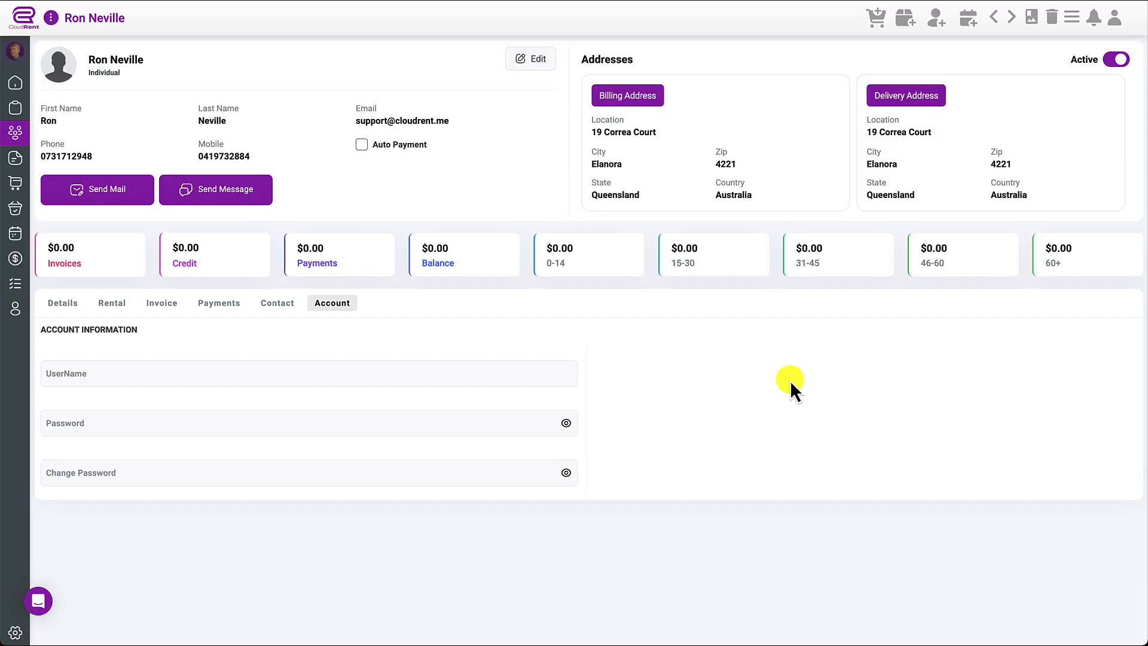
click(966, 29)
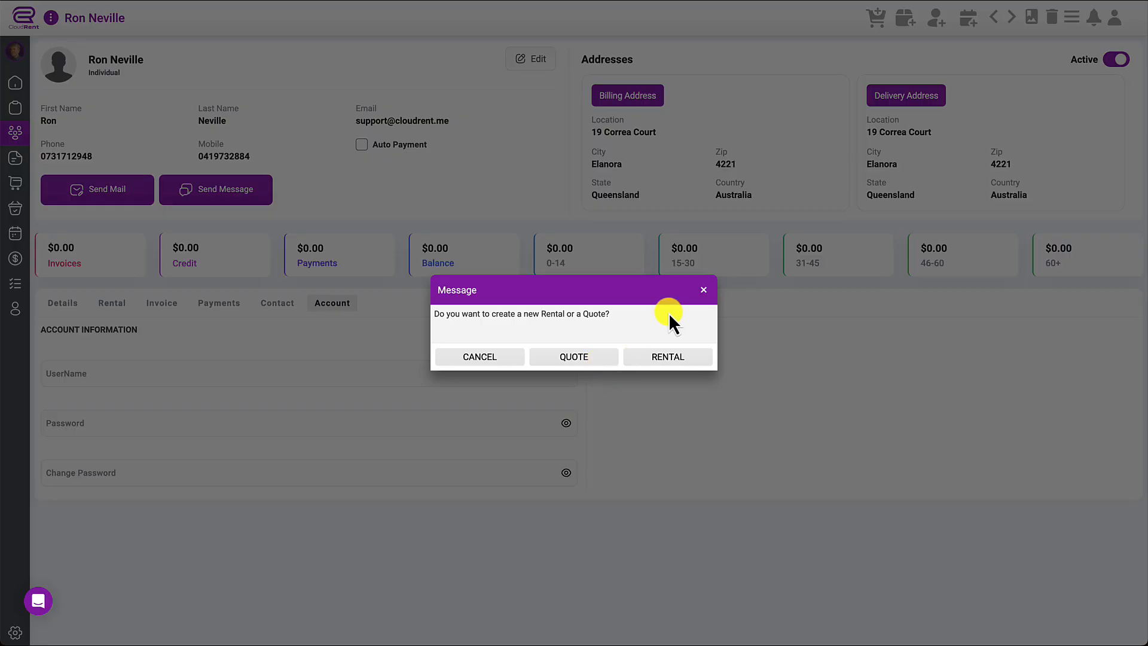
click(703, 290)
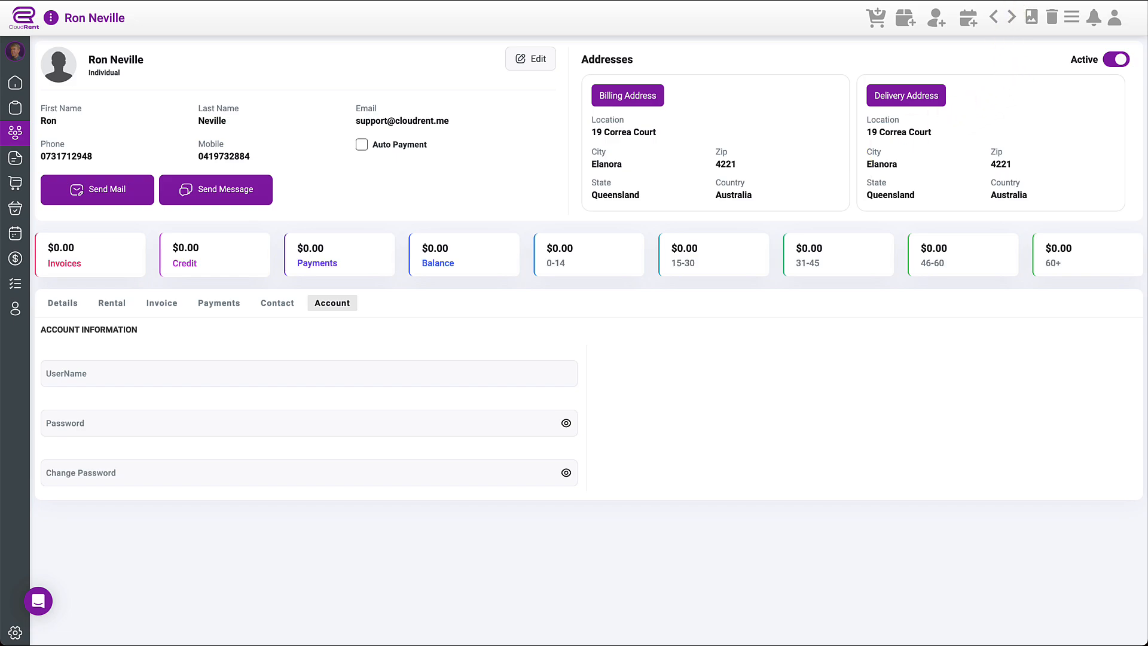
click(891, 0)
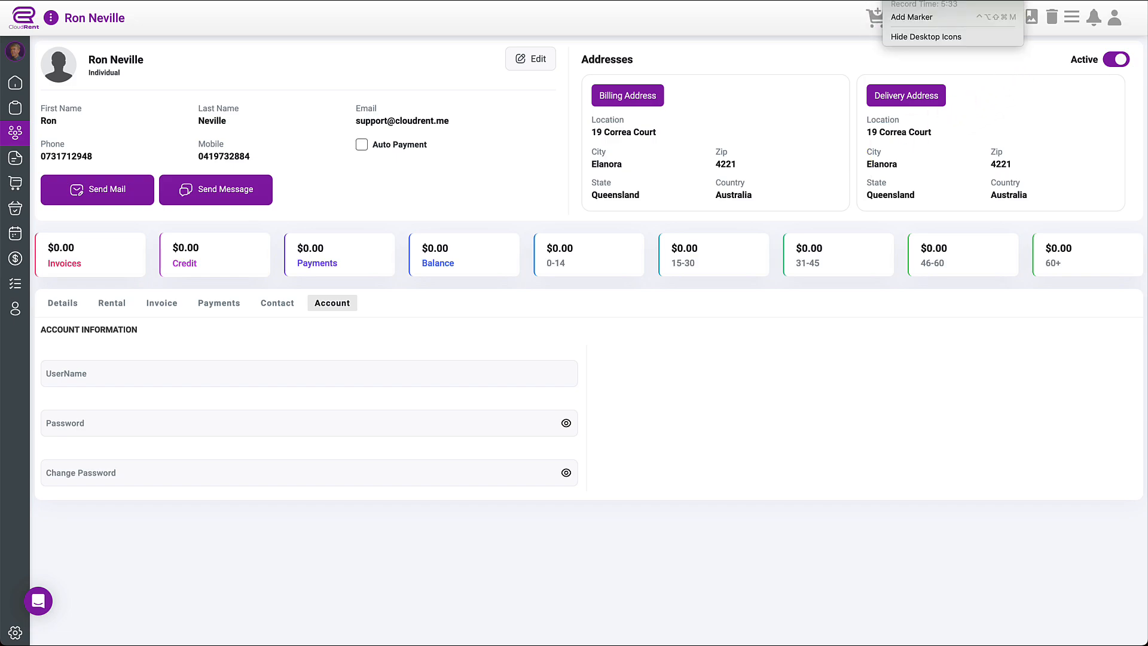